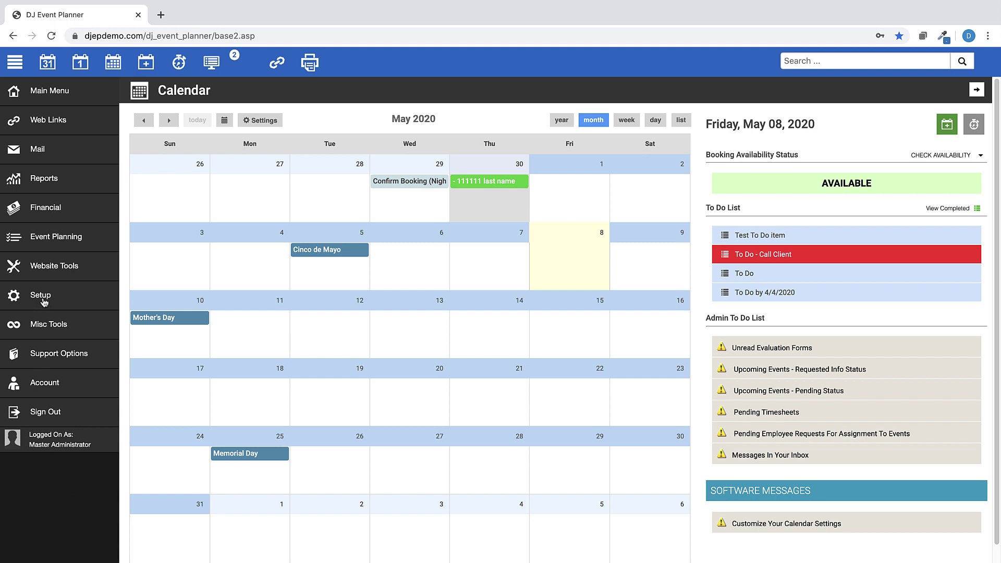
- Open Setup > Application > Booking Helpers and scroll down to the empty slot 16
left_click(44, 301)
left_click(43, 322)
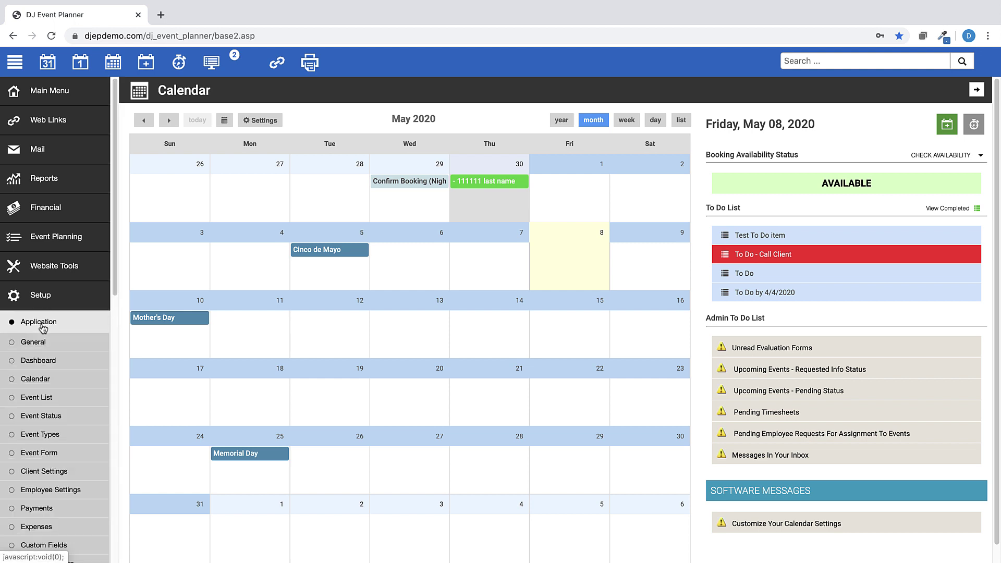
scroll(73, 435, "down", 3)
left_click(57, 422)
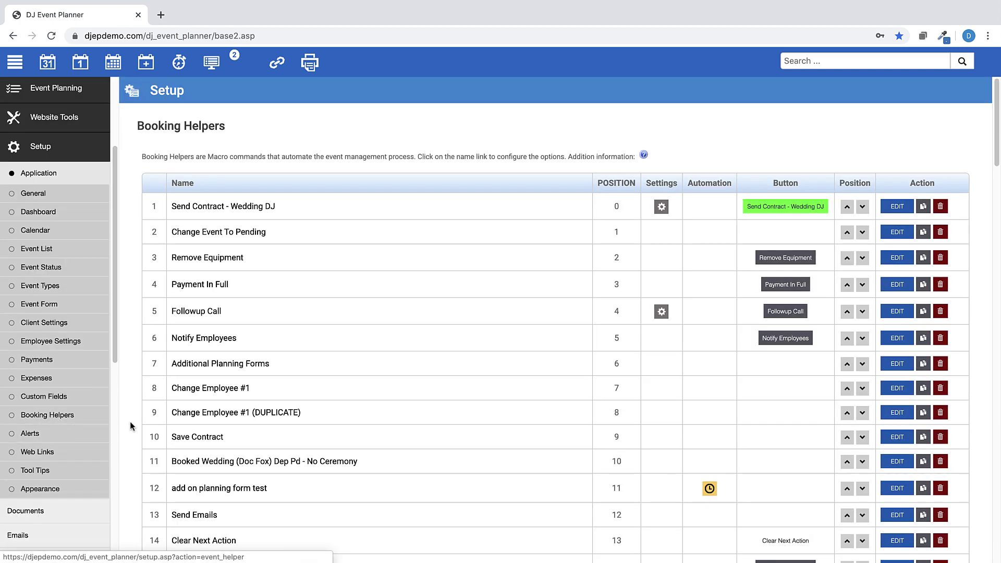
scroll(130, 421, "down", 1)
scroll(129, 421, "down", 3)
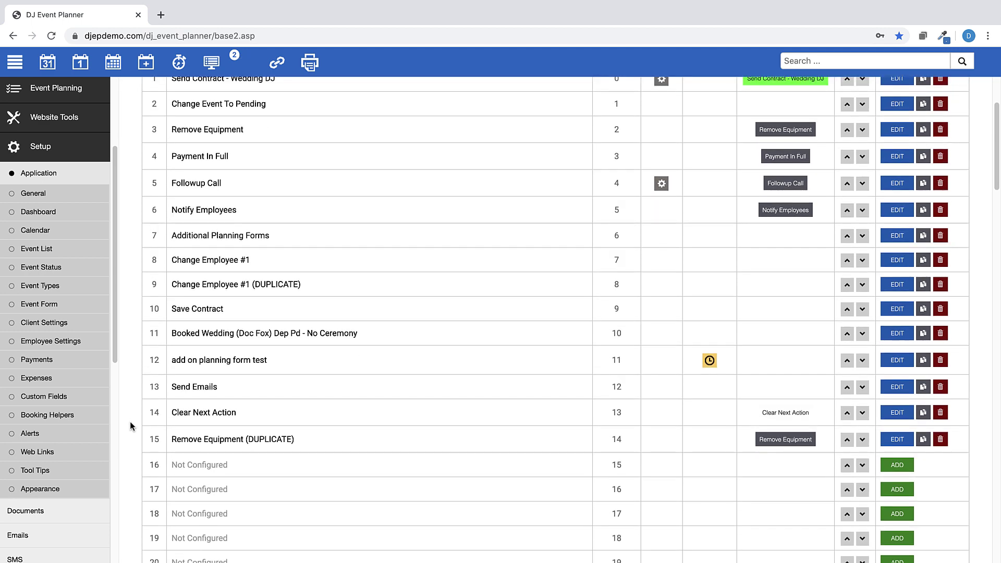
scroll(130, 421, "up", 3)
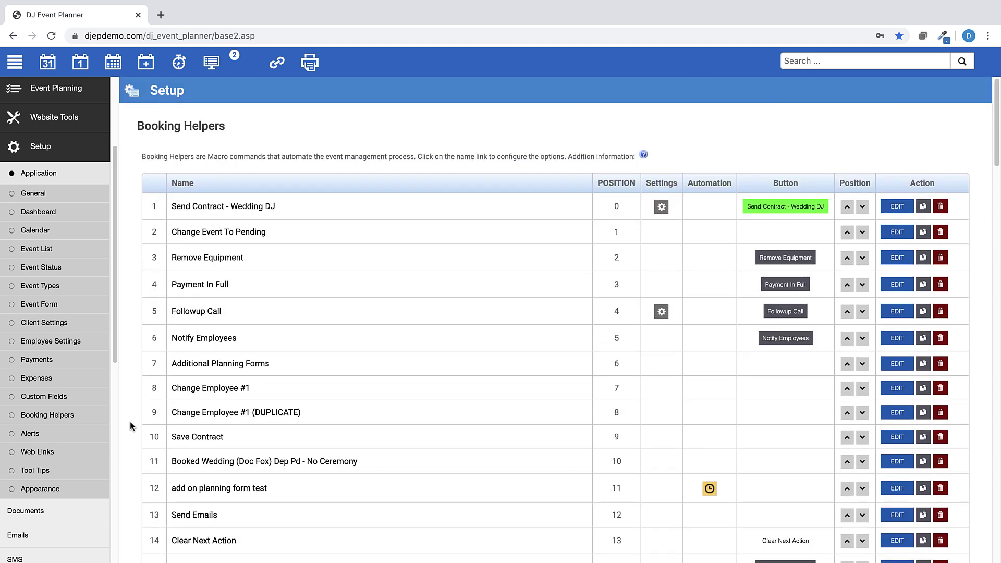
scroll(130, 422, "down", 1)
scroll(129, 421, "down", 1)
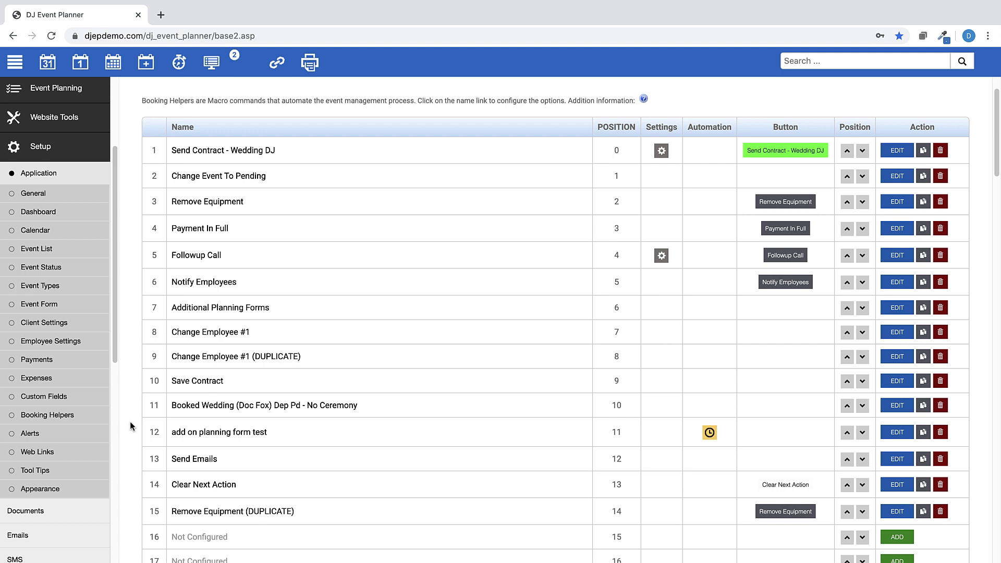
scroll(131, 426, "down", 1)
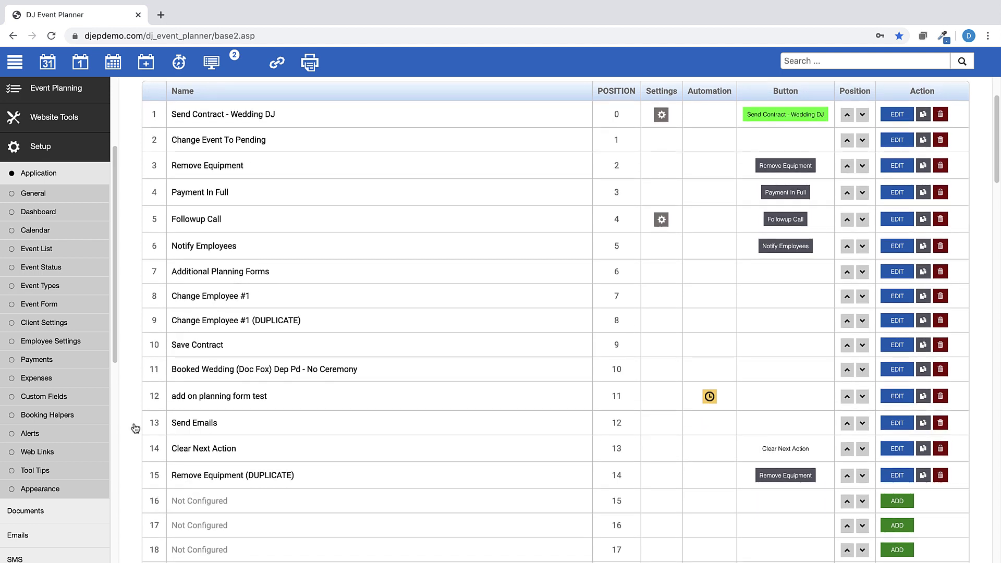
- Add a new helper in slot 16 and review its General tab, leaving the button colour unchanged
left_click(890, 504)
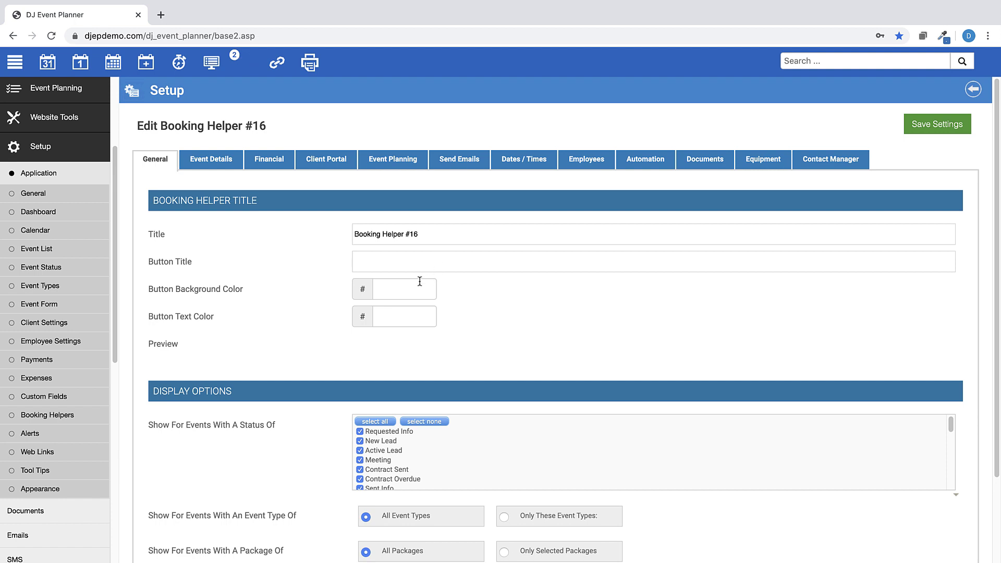
left_click(379, 291)
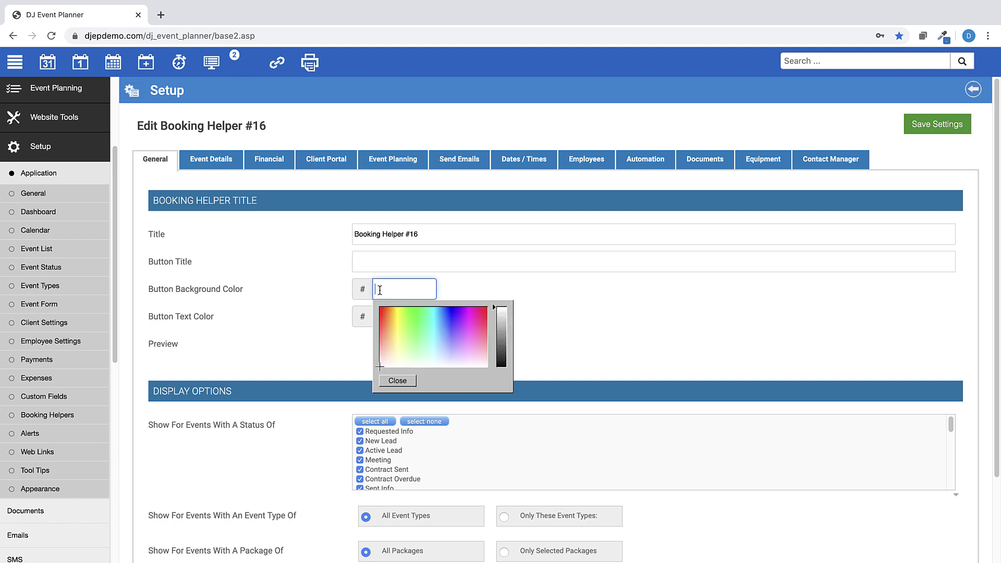
left_click(316, 296)
scroll(316, 297, "down", 1)
scroll(316, 298, "down", 2)
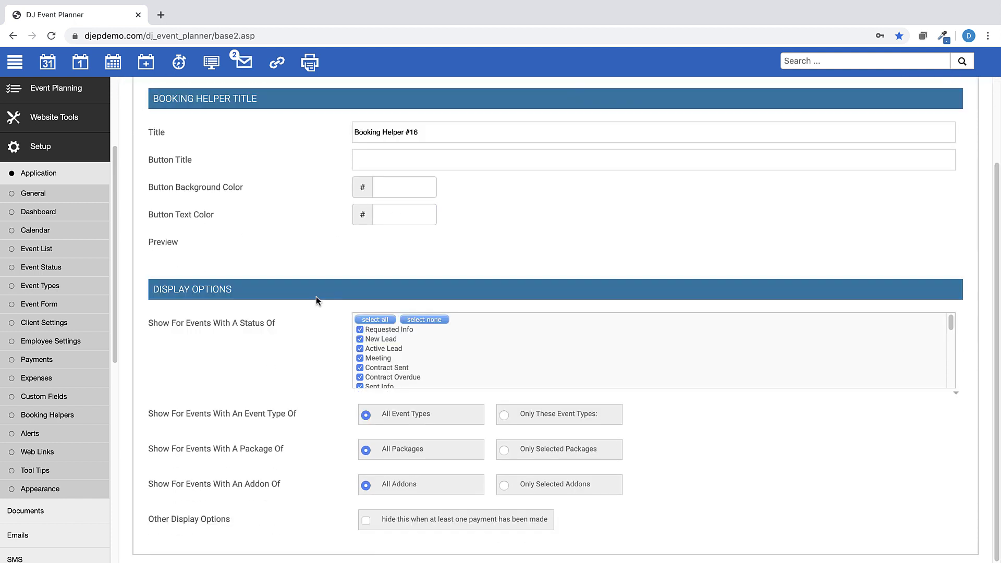
scroll(500, 353, "down", 1)
scroll(500, 347, "down", 5)
scroll(500, 348, "down", 3)
scroll(500, 348, "up", 5)
scroll(500, 348, "up", 5)
scroll(500, 348, "up", 4)
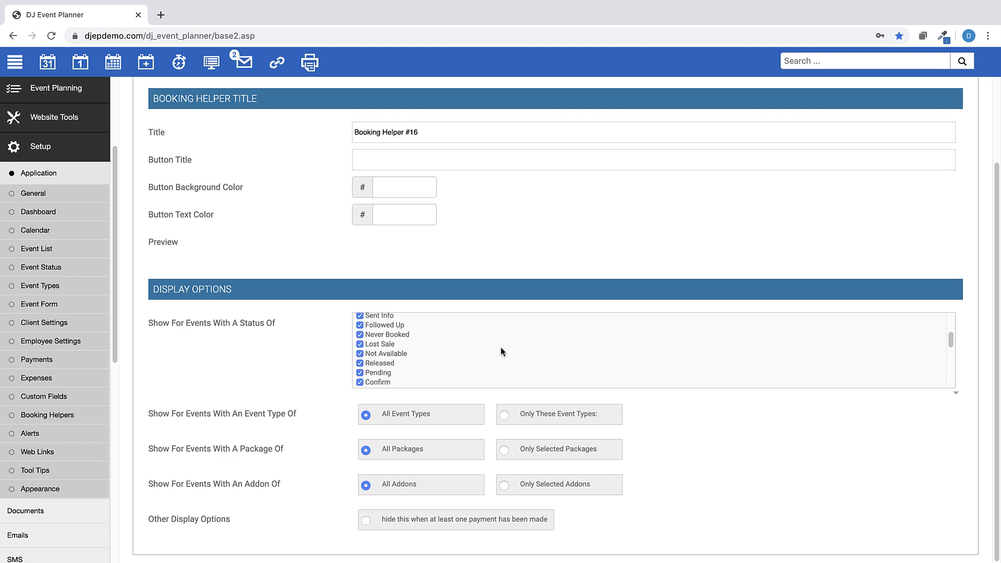
- Select Only These Event Types, Only Selected Packages and Only Selected Addons
left_click(504, 415)
scroll(475, 456, "down", 8)
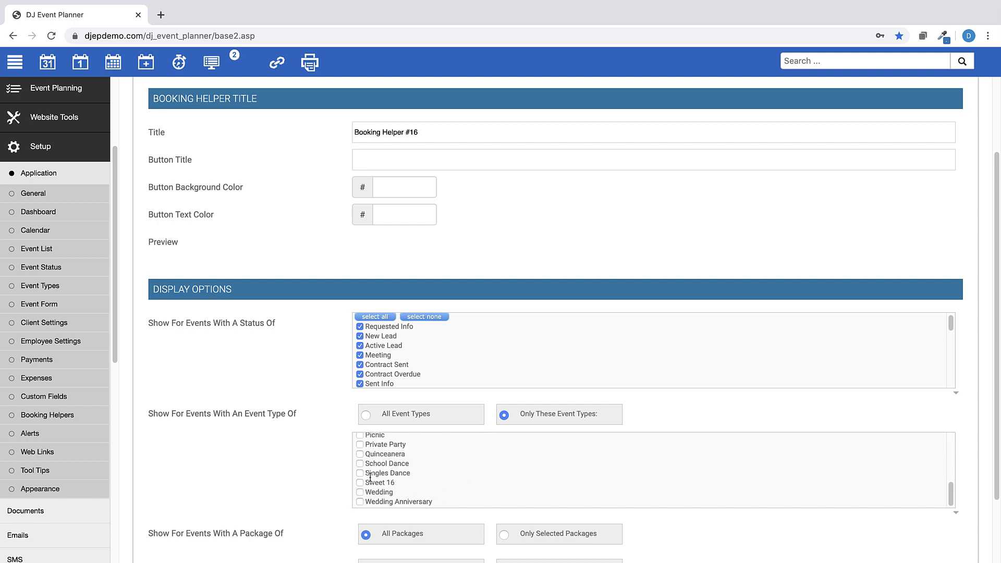
scroll(427, 351, "down", 1)
scroll(428, 353, "down", 2)
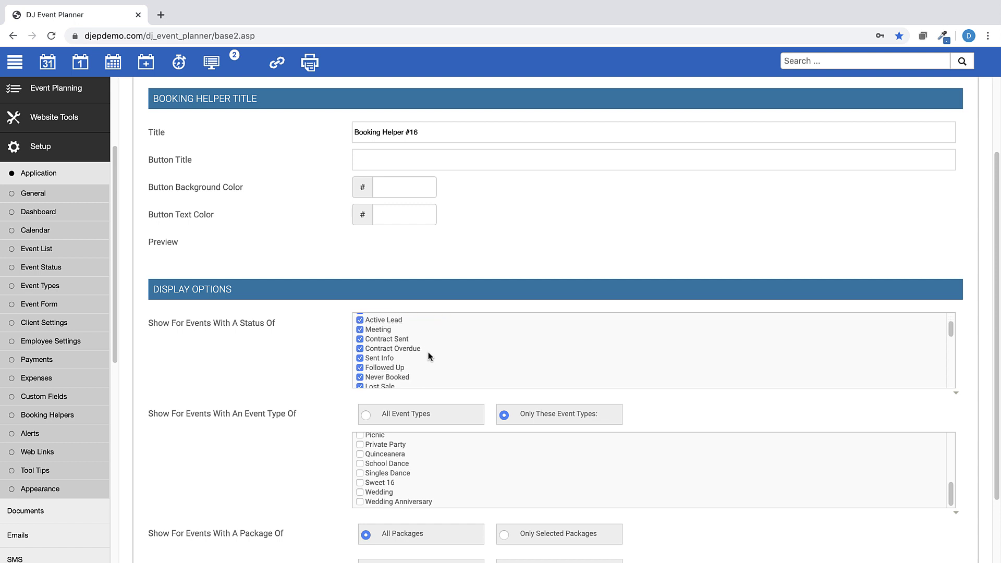
scroll(427, 351, "up", 3)
scroll(281, 456, "down", 3)
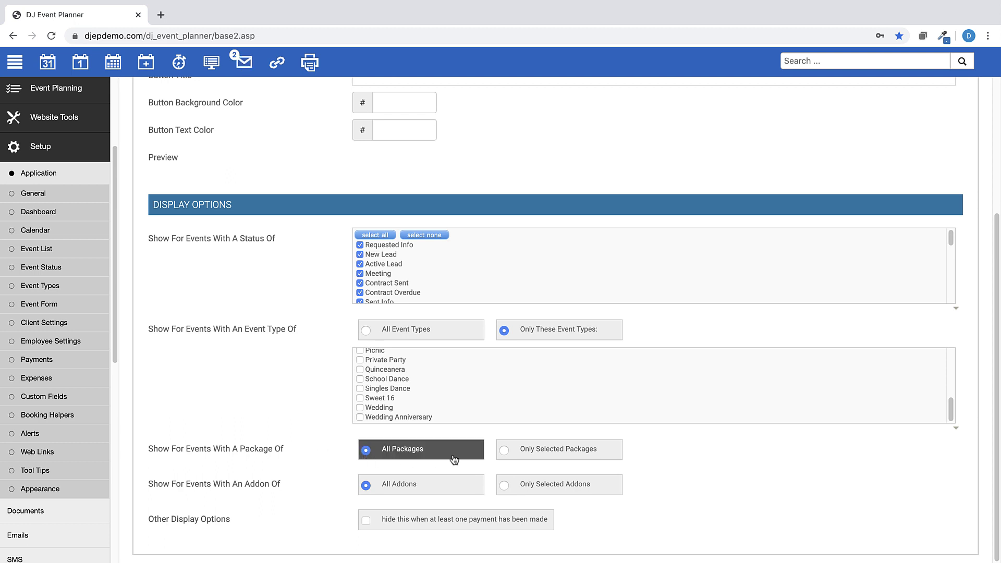
left_click(503, 453)
scroll(502, 452, "down", 5)
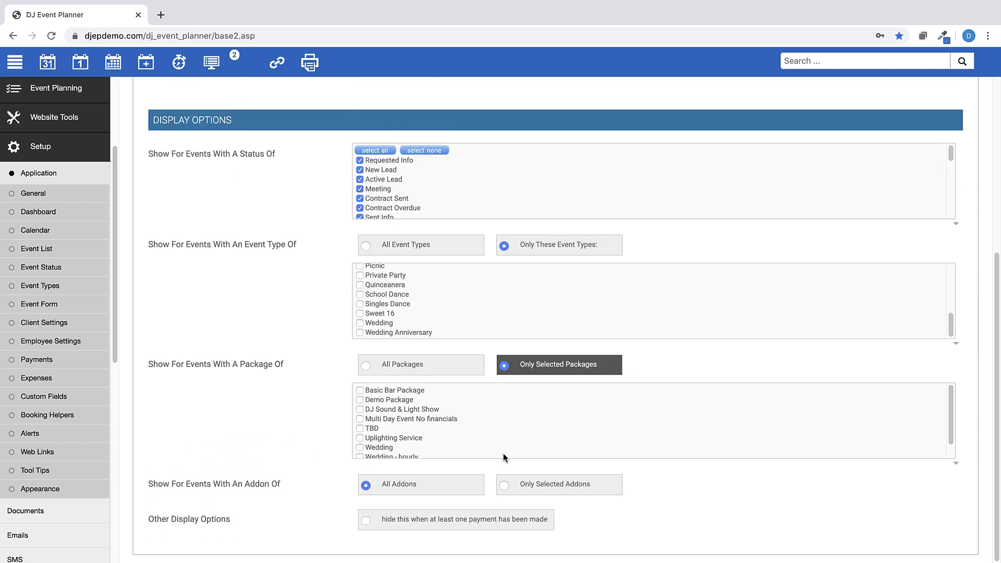
left_click(501, 478)
scroll(502, 479, "down", 3)
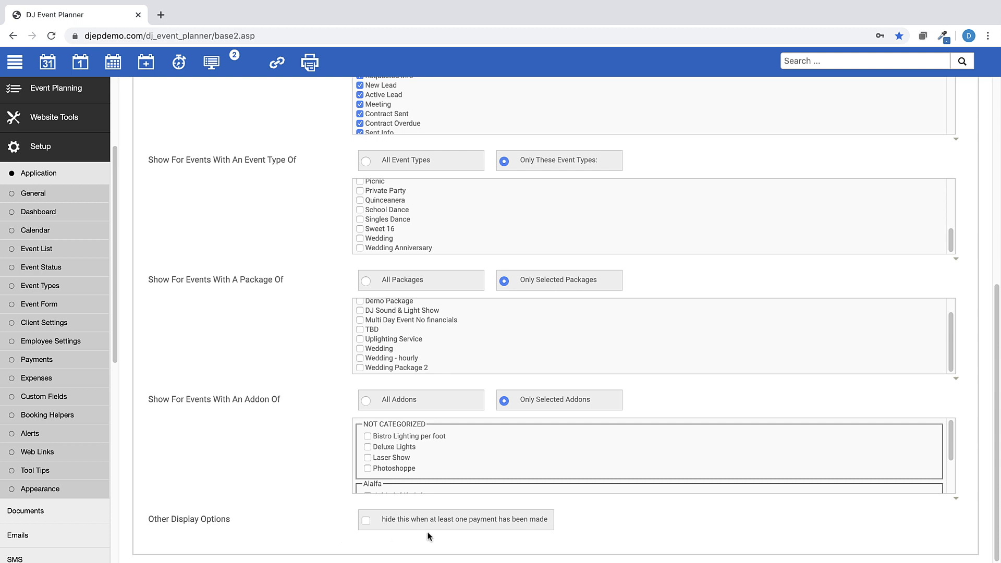
scroll(428, 536, "up", 5)
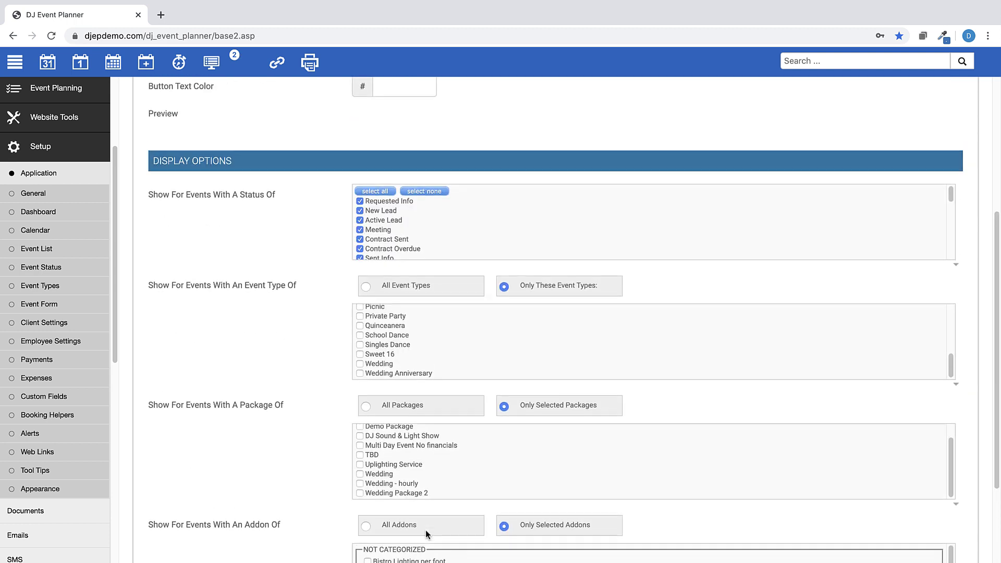
scroll(425, 530, "up", 4)
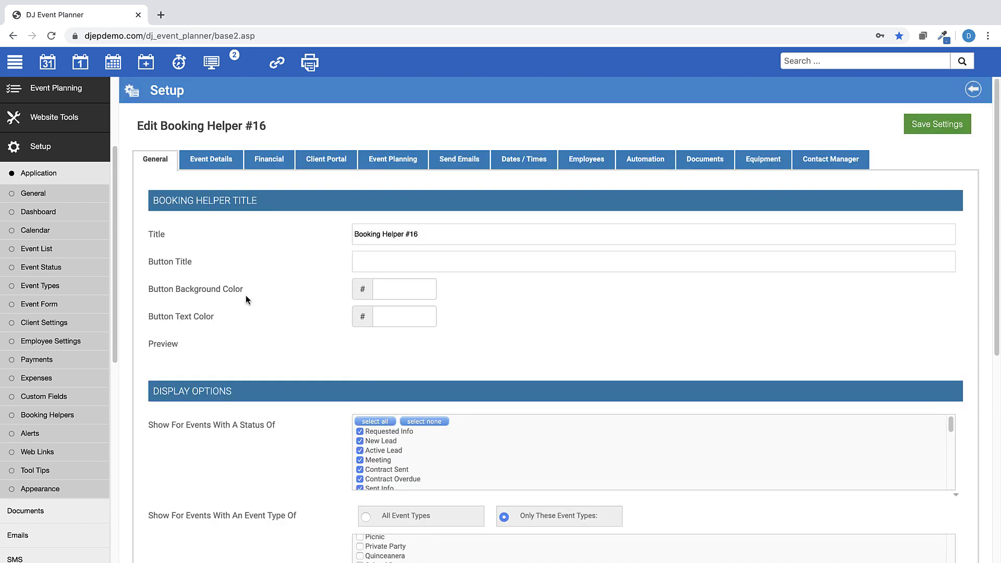
- On Event Details, leave the status blank and set Change Event Name To '<last_name><event_type>'
left_click(210, 163)
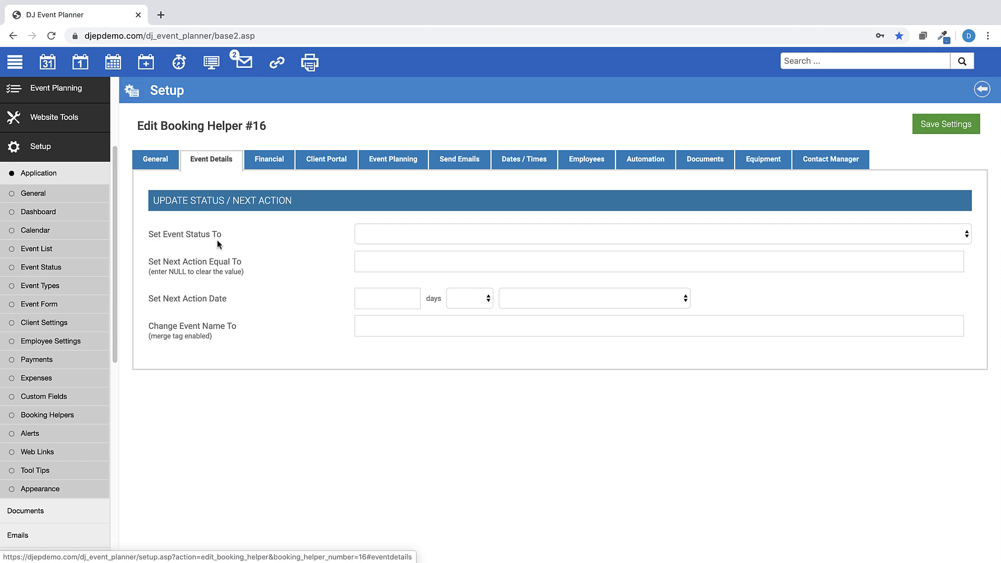
left_click(415, 234)
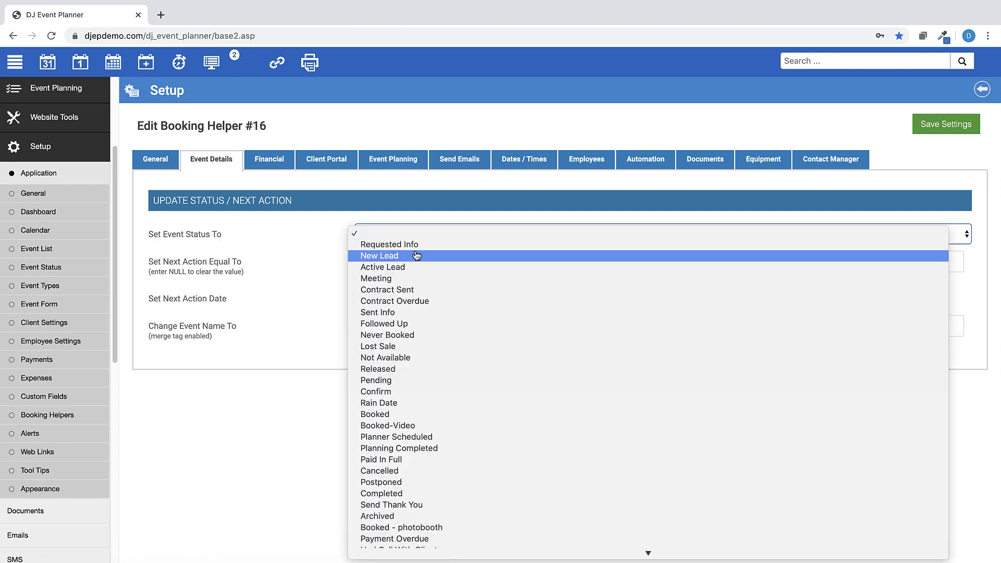
left_click(294, 245)
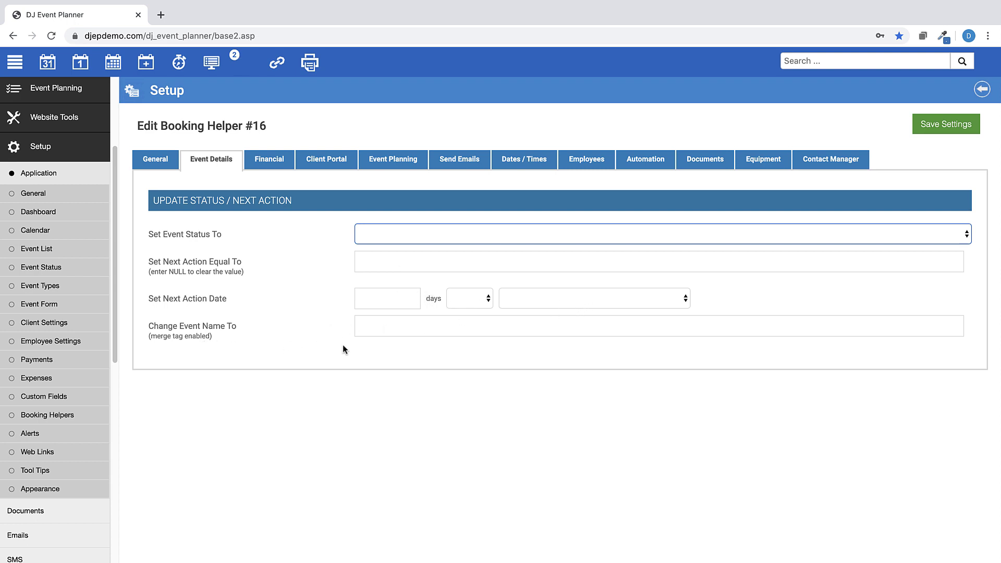
left_click(377, 325)
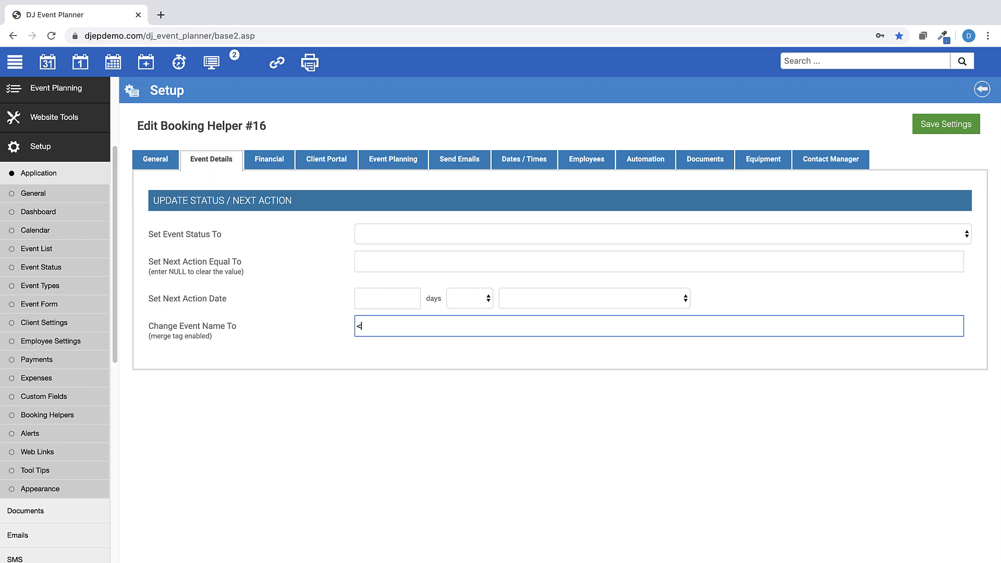
type("<last_name><event_type>")
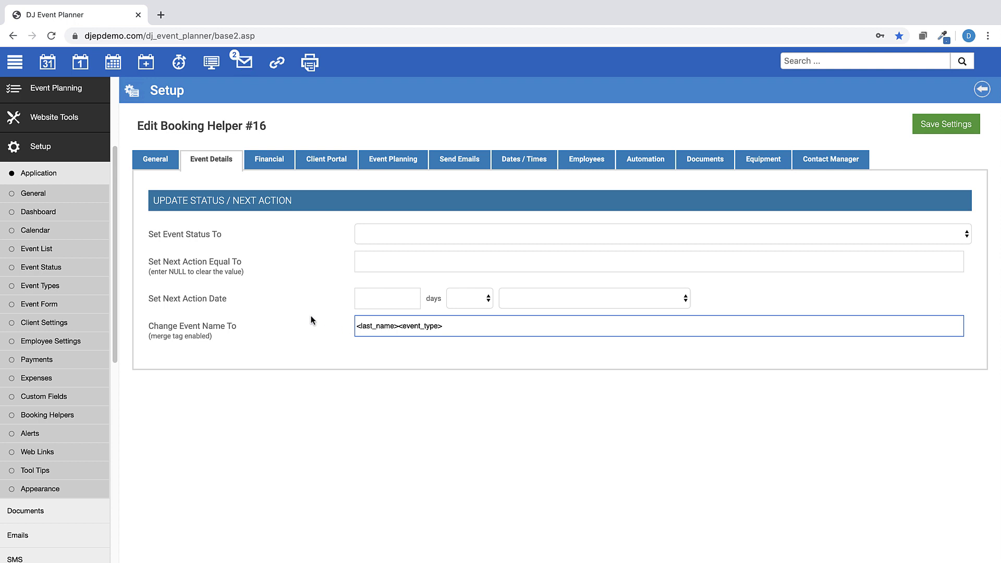
- On the Financial tab, keep Cash as payment method and leave amount and package empty
left_click(277, 162)
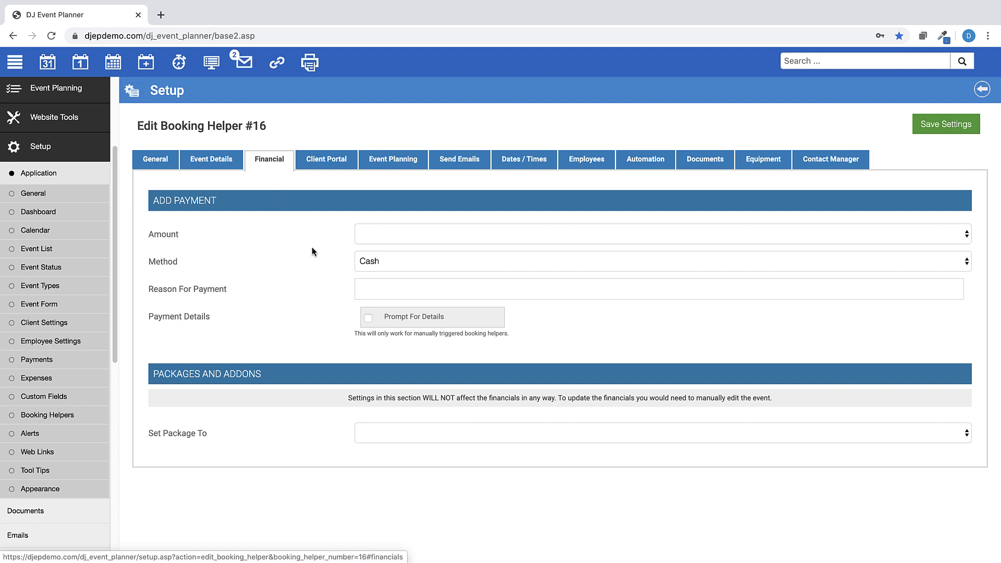
left_click(499, 242)
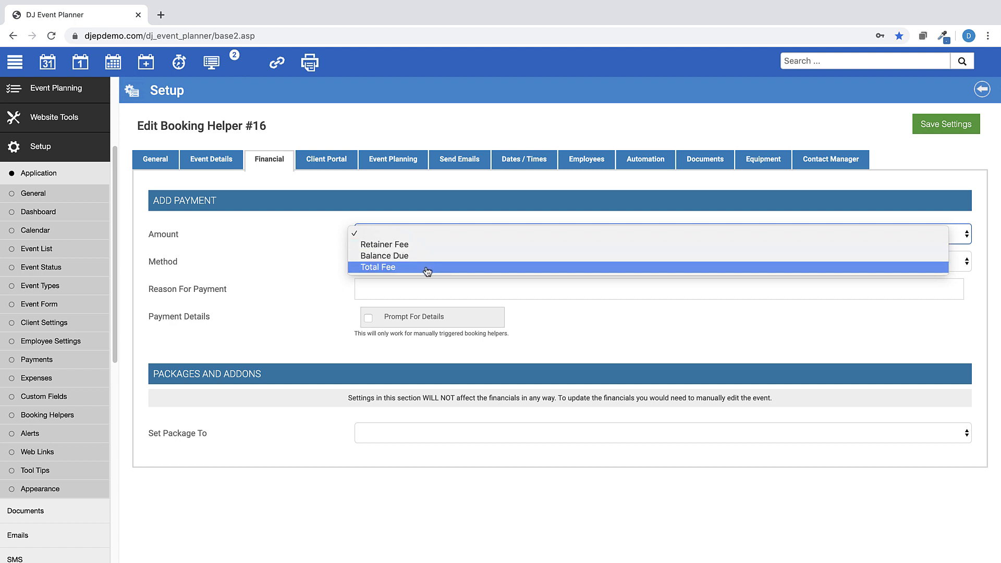
left_click(299, 230)
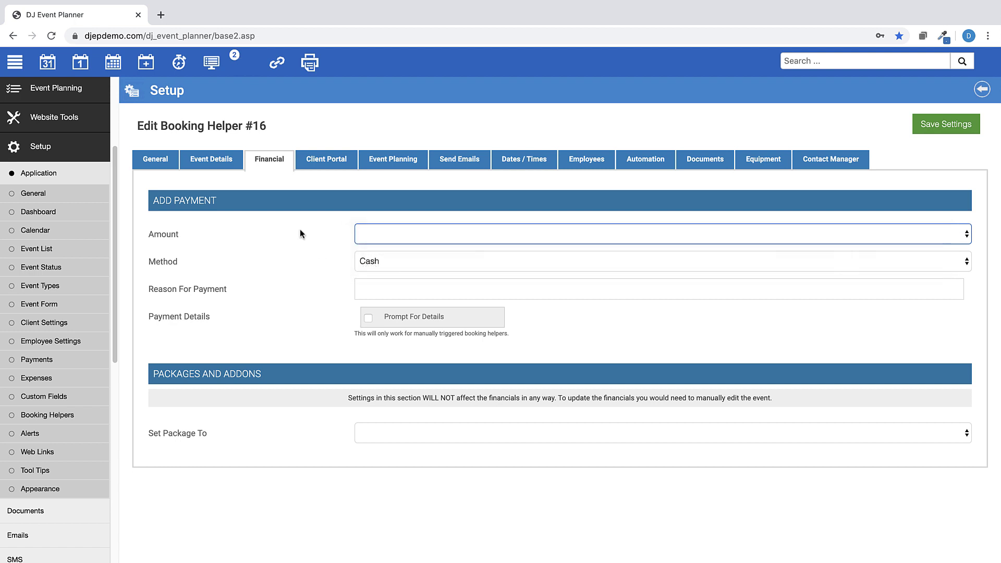
left_click(409, 263)
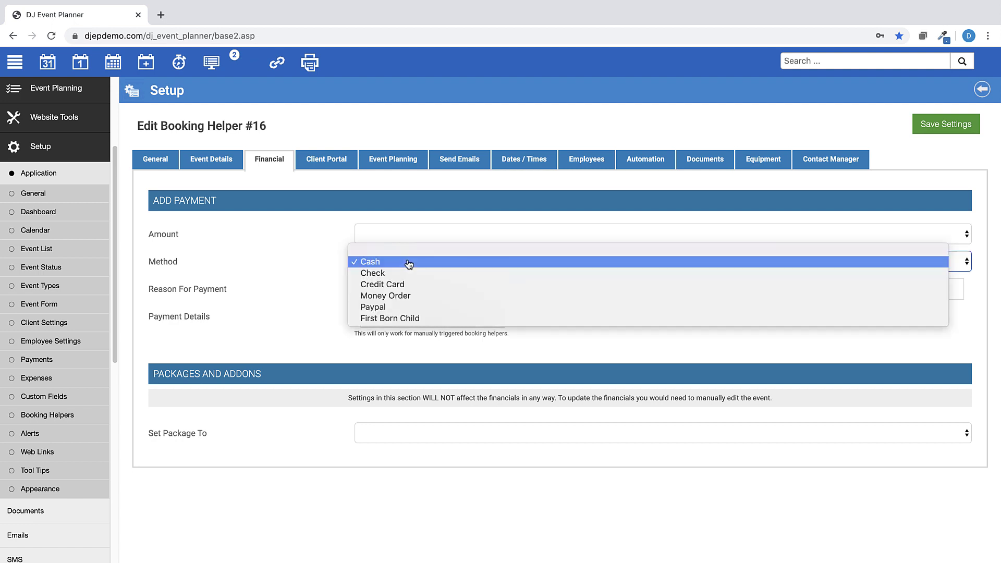
left_click(320, 252)
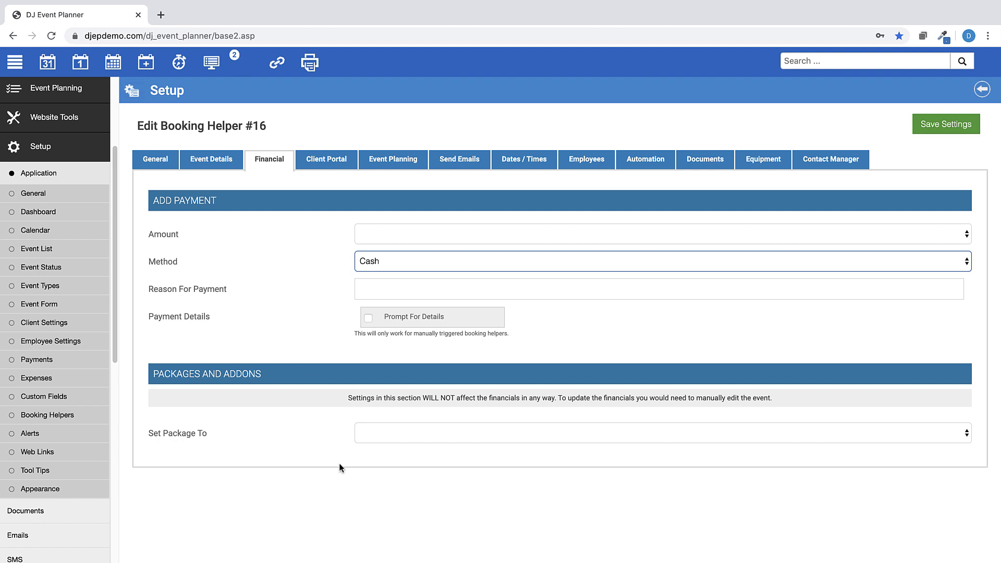
left_click(451, 441)
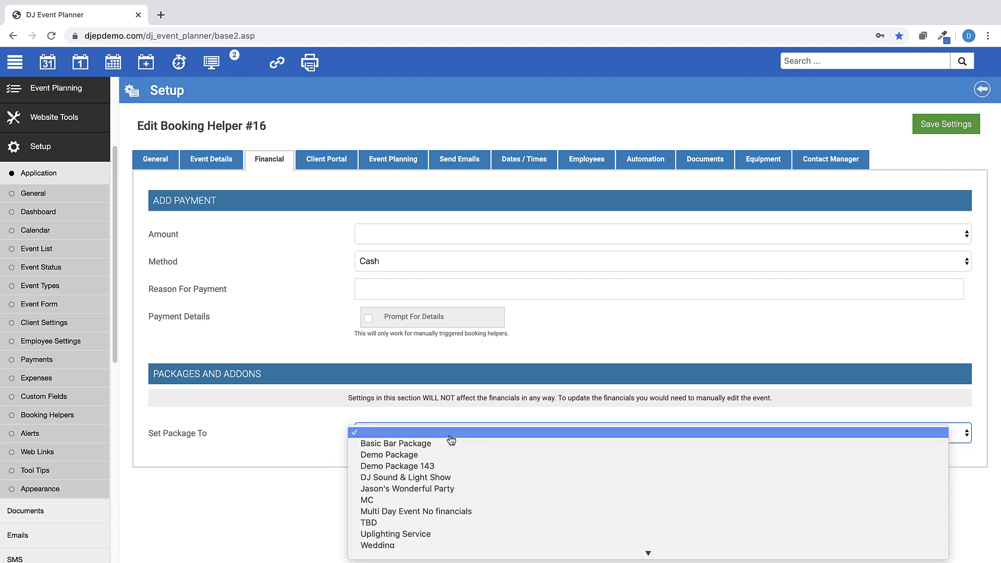
left_click(443, 432)
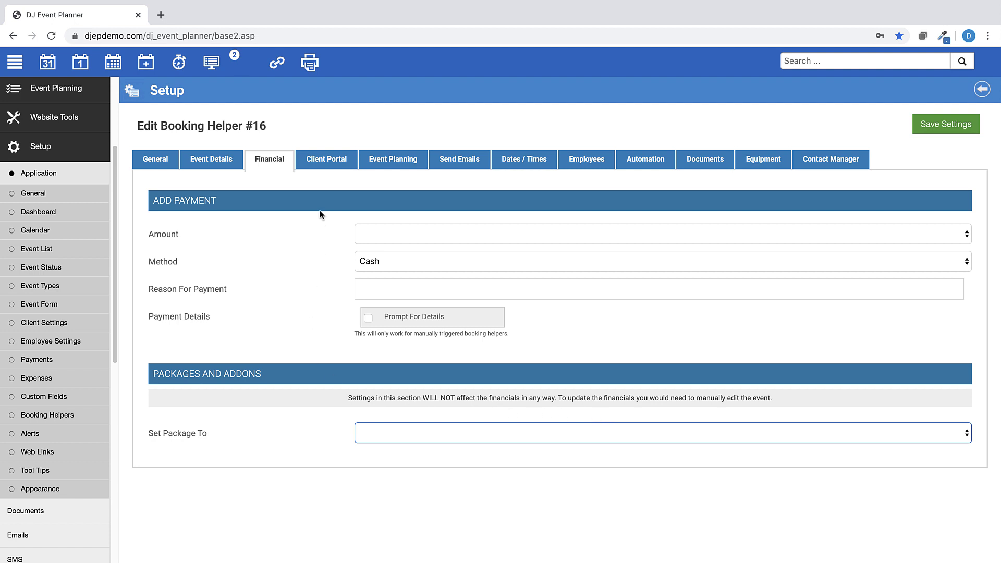
left_click(327, 163)
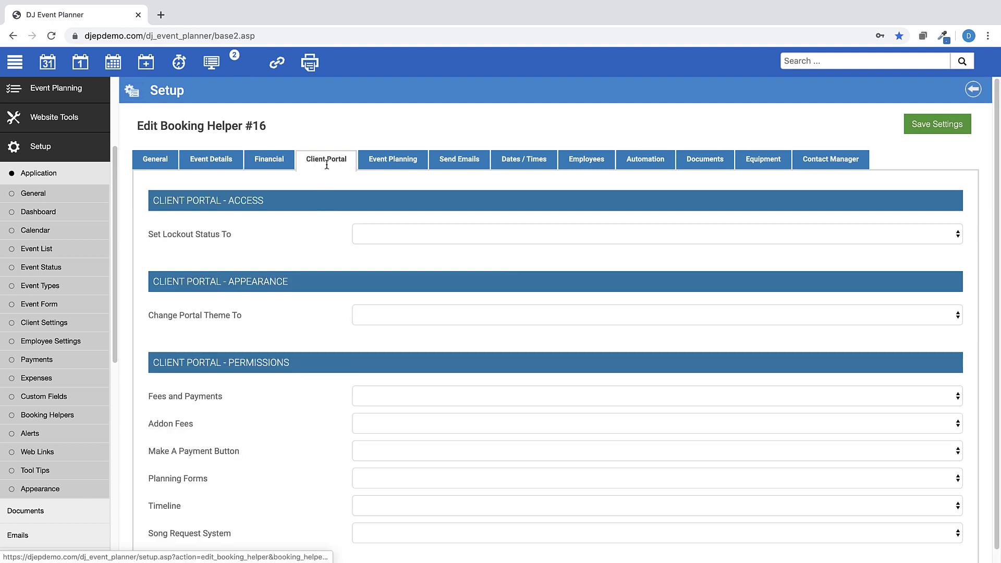
scroll(312, 219, "down", 1)
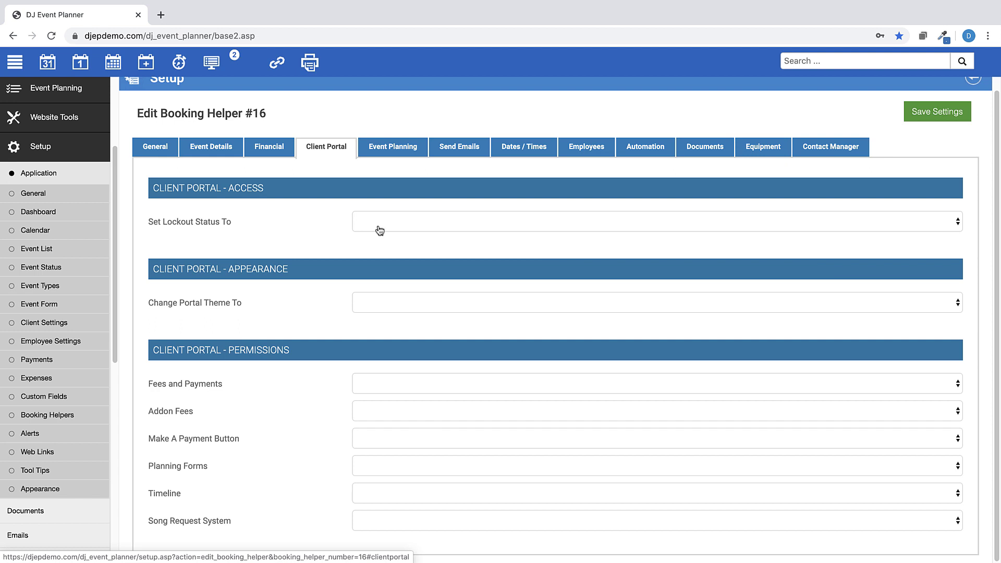
left_click(433, 226)
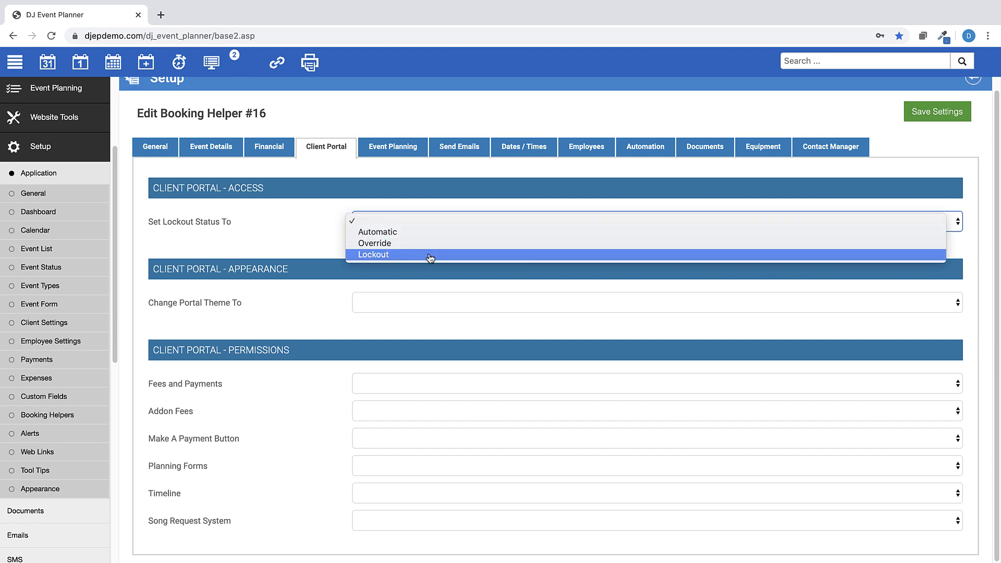
left_click(329, 284)
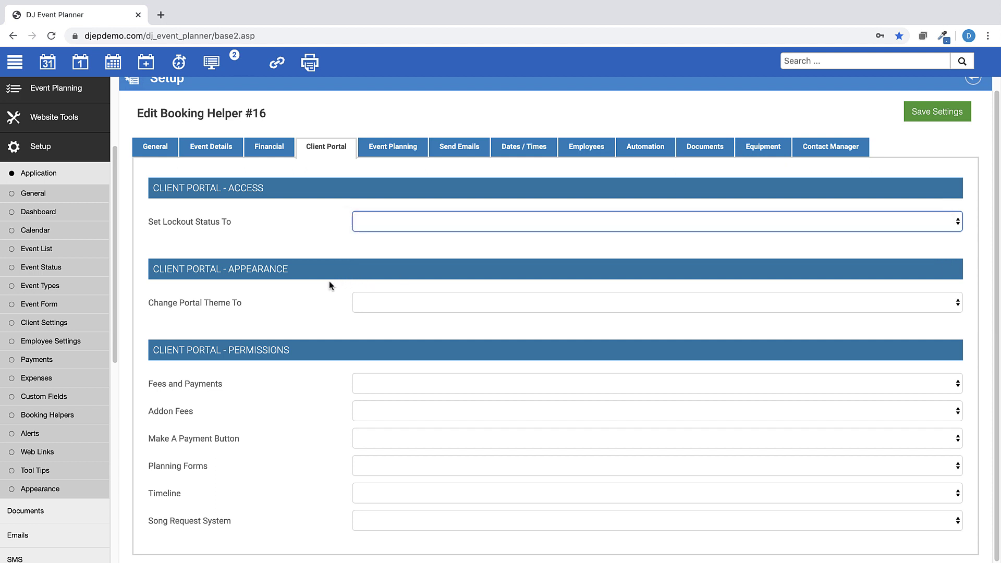
left_click(401, 312)
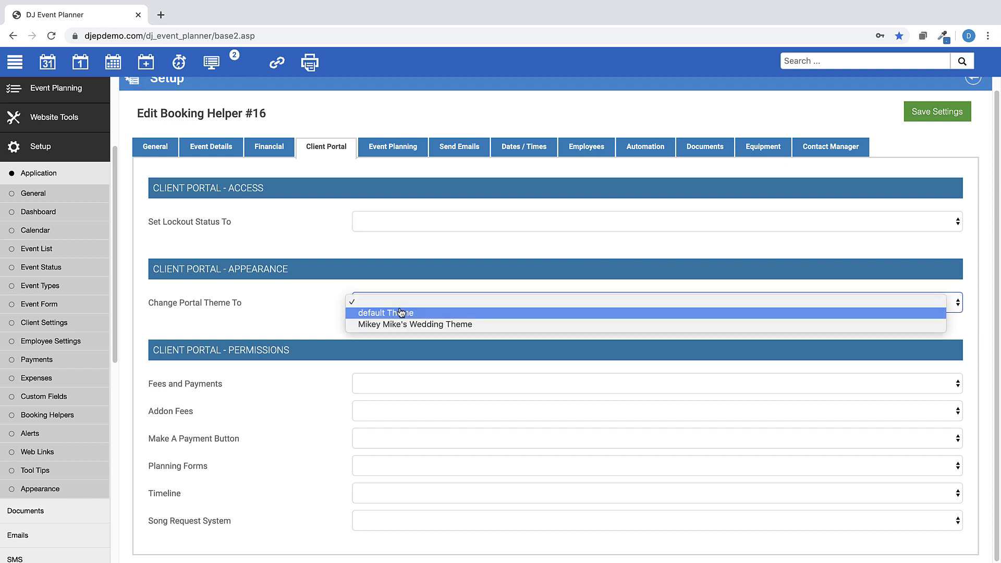
left_click(317, 297)
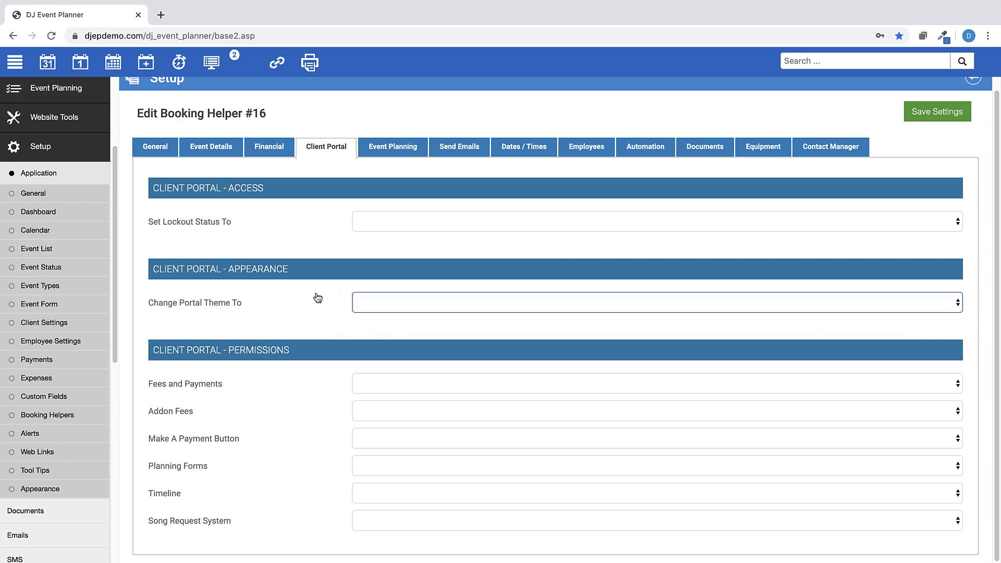
left_click(379, 395)
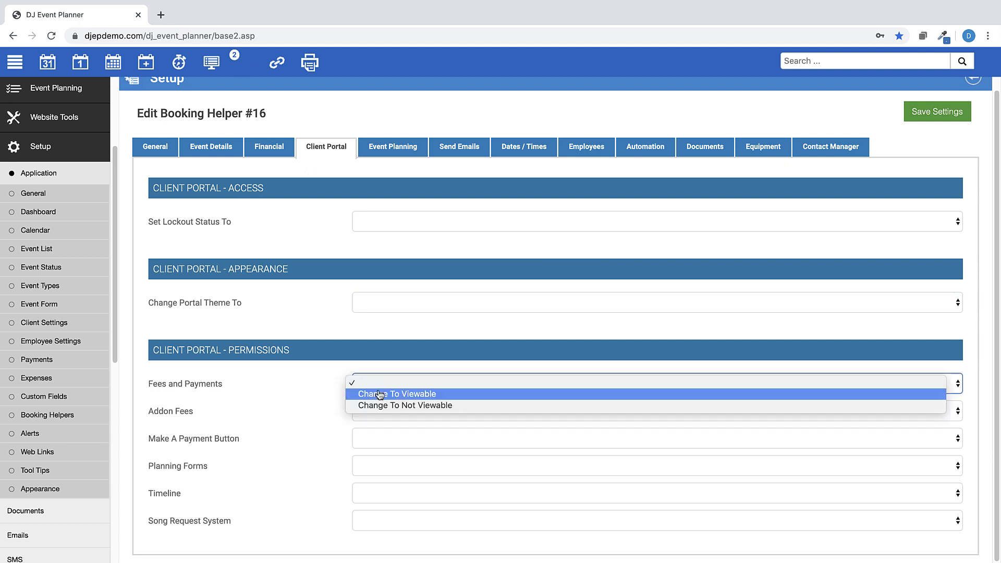
left_click(310, 392)
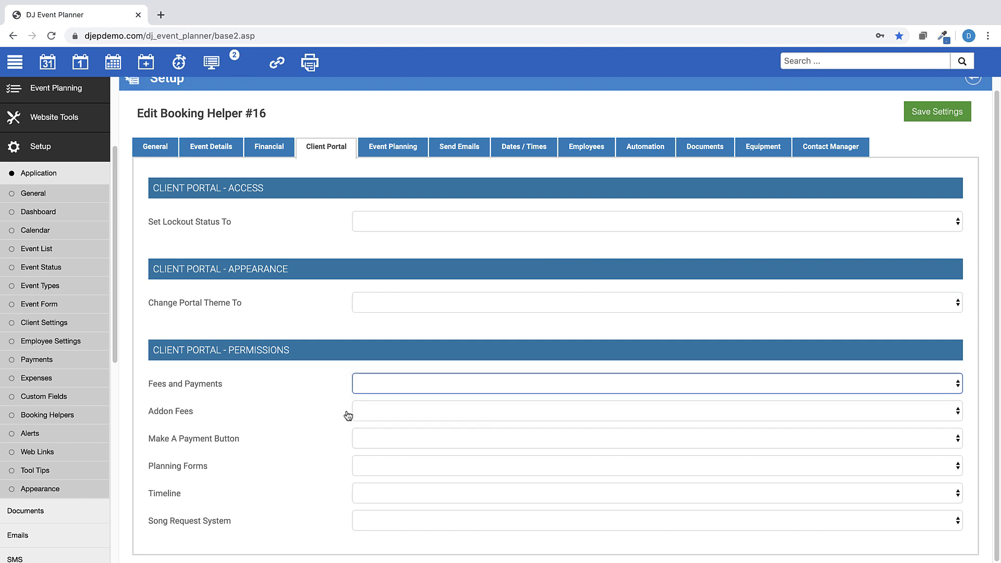
left_click(391, 413)
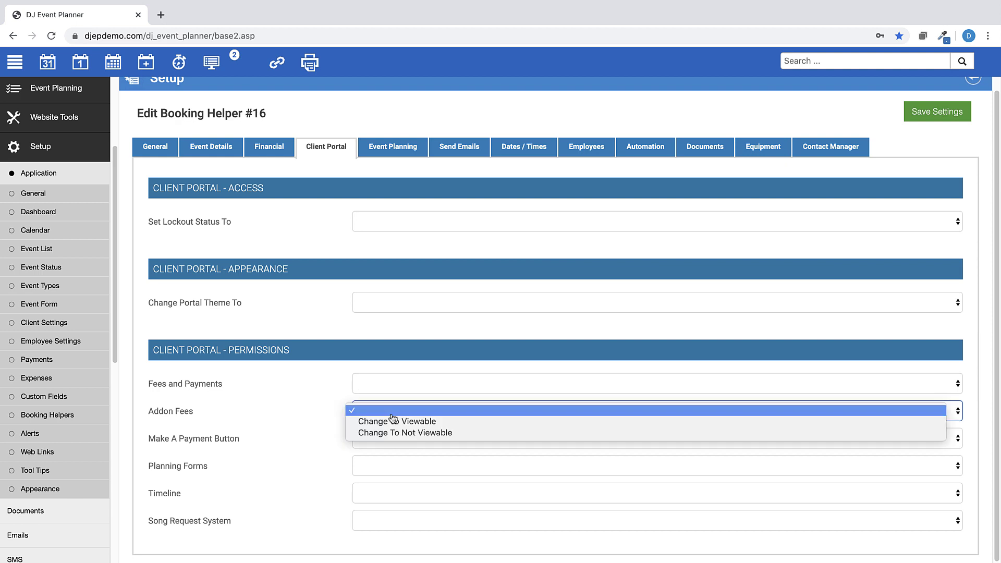
left_click(364, 449)
left_click(363, 449)
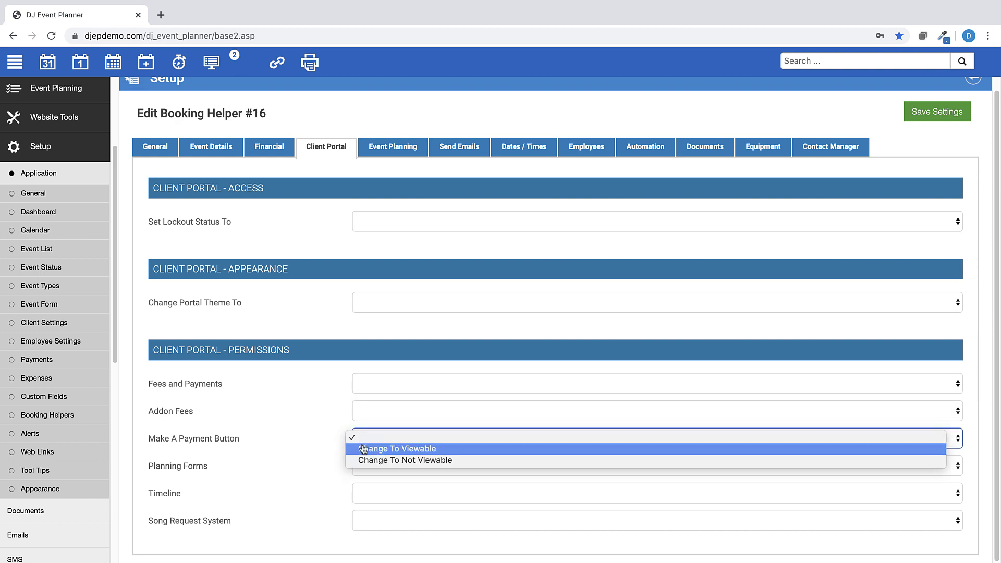
left_click(311, 447)
left_click(371, 468)
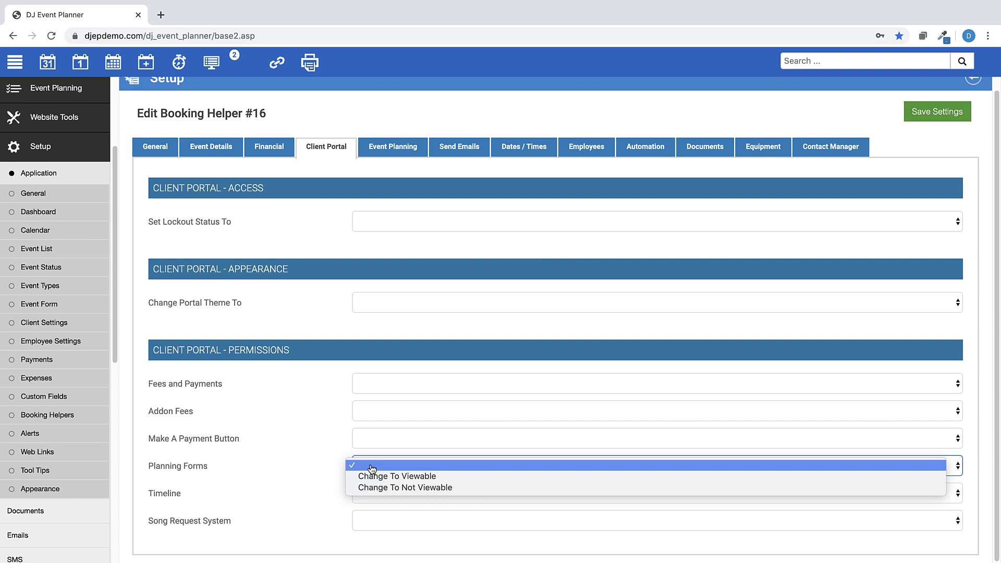
left_click(319, 471)
left_click(379, 523)
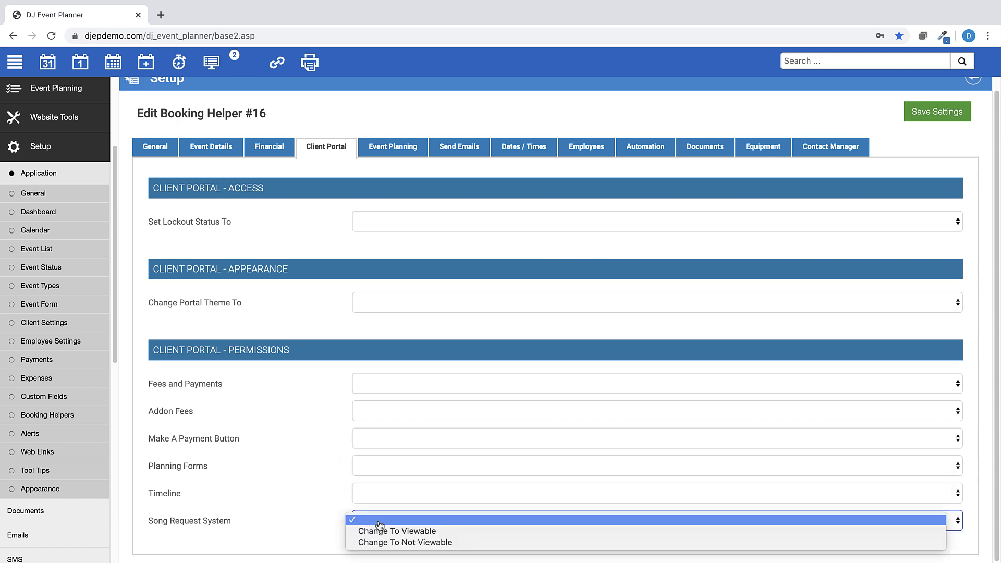
left_click(314, 514)
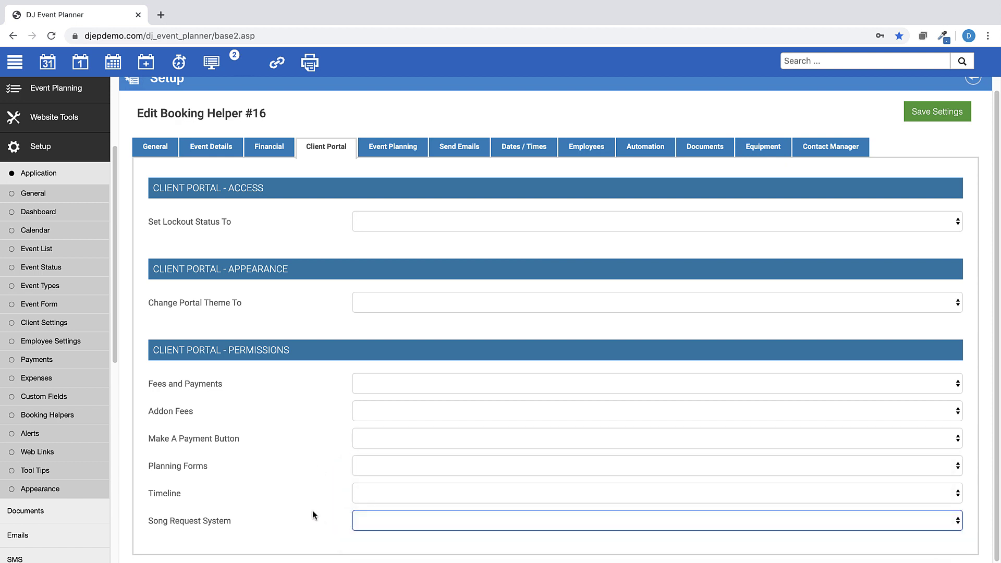
- Show the Event Planning tab, leaving its form assignments blank
left_click(390, 150)
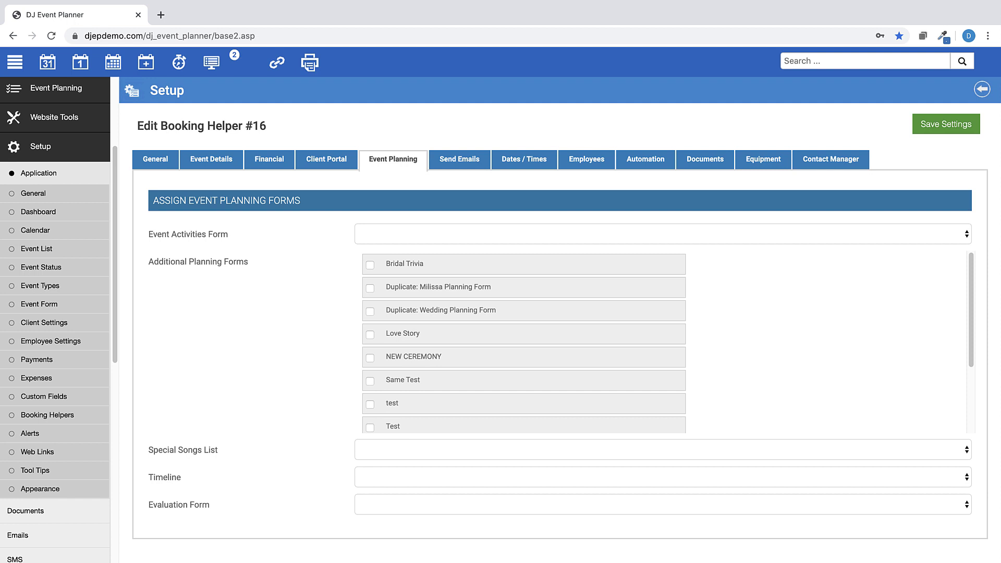
- On Send Emails, choose Booking Confirmation for Client and Employee Notification Of Booking for All Employees
left_click(451, 166)
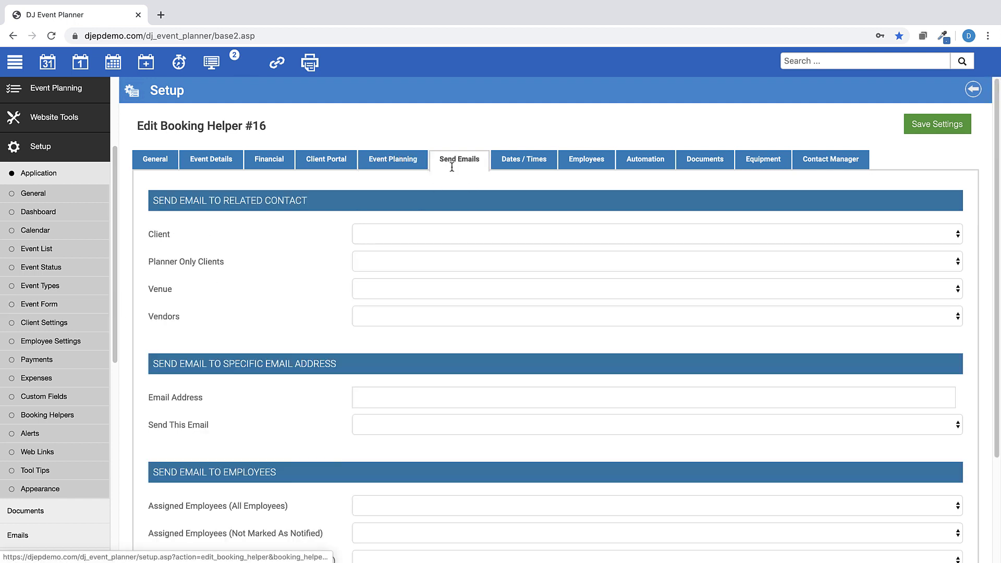
left_click(415, 234)
left_click(414, 268)
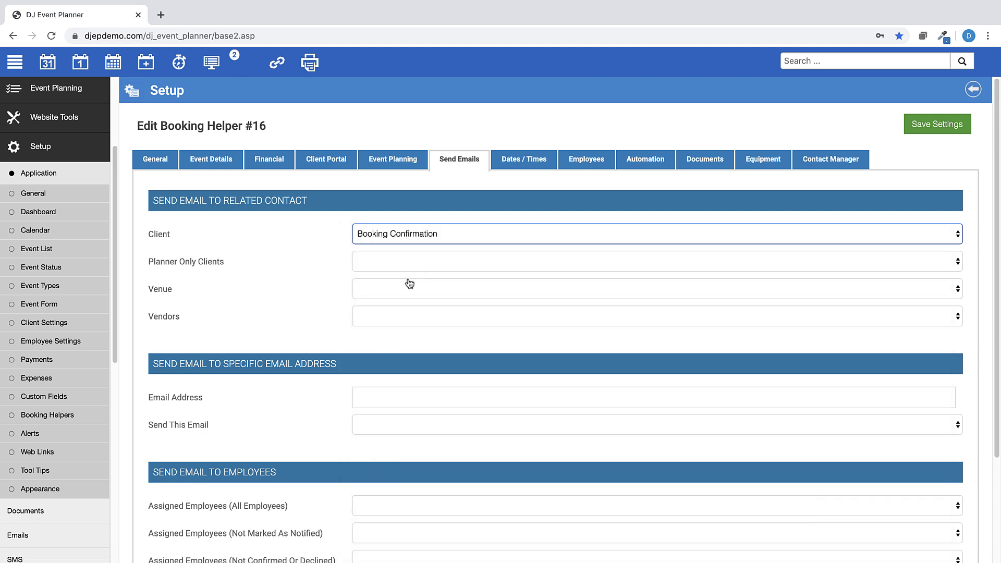
scroll(407, 404, "down", 3)
left_click(404, 415)
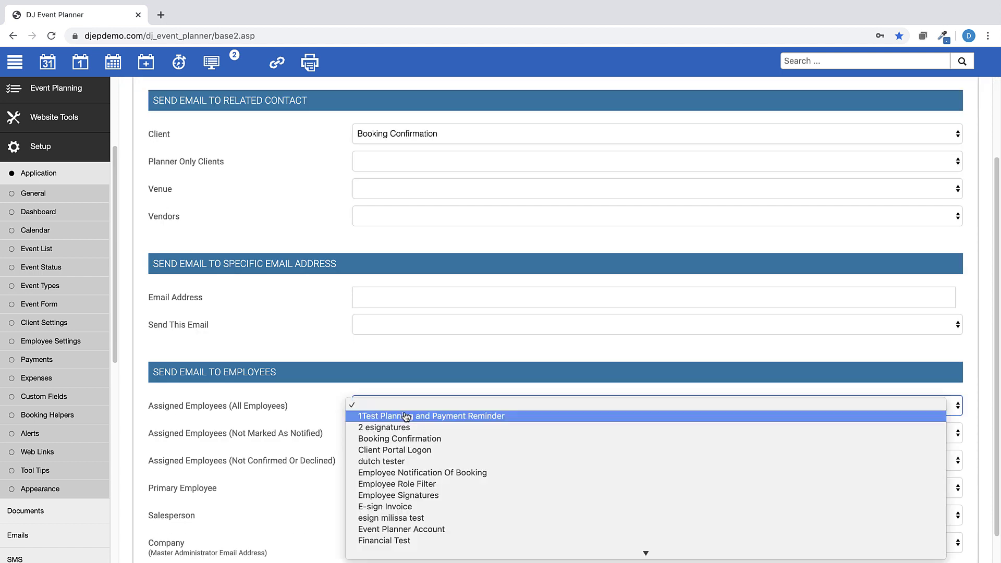
left_click(403, 473)
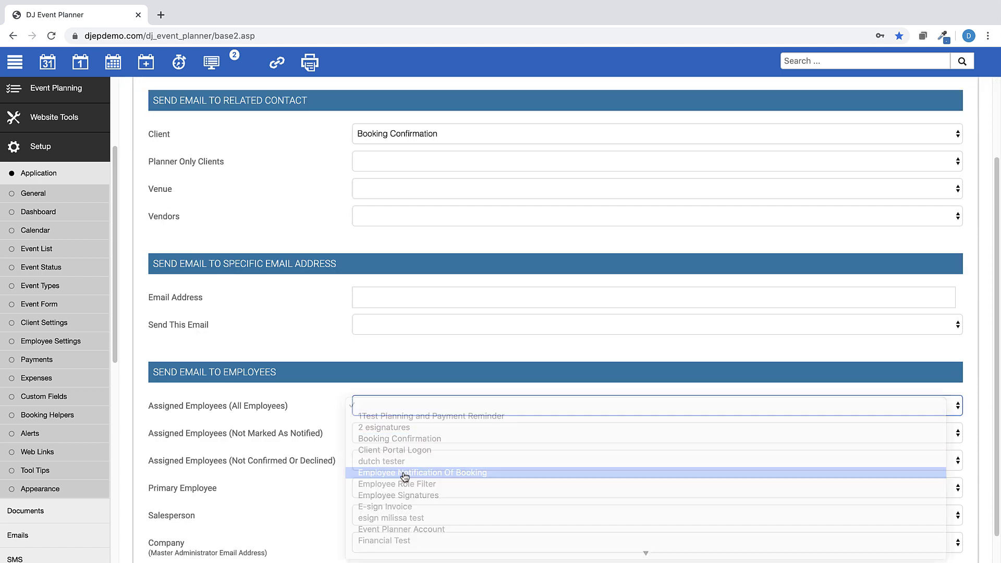
scroll(293, 333, "up", 1)
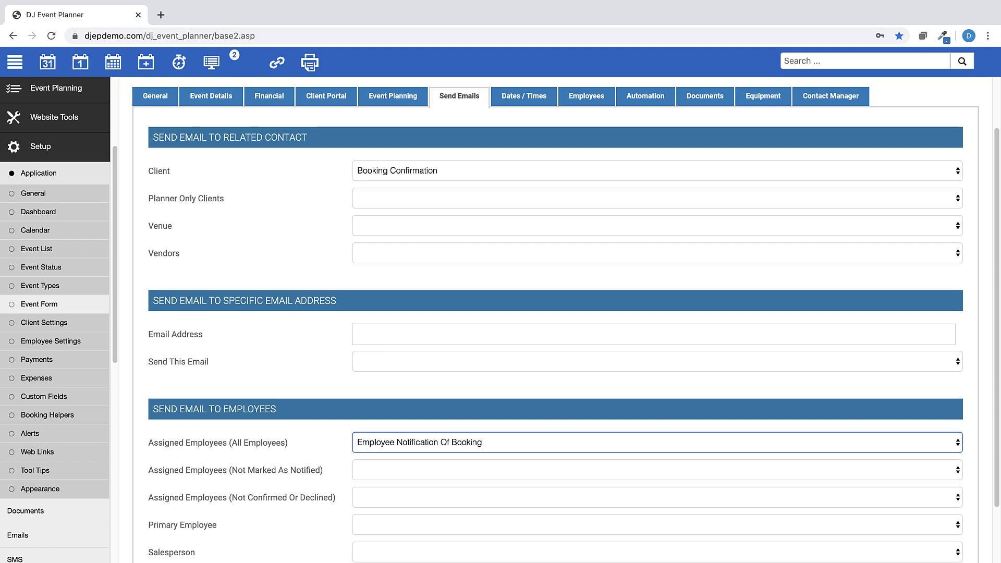
- On Dates / Times, leave Initial Contact Date unset and enter 60 for Change Setup Time
left_click(521, 97)
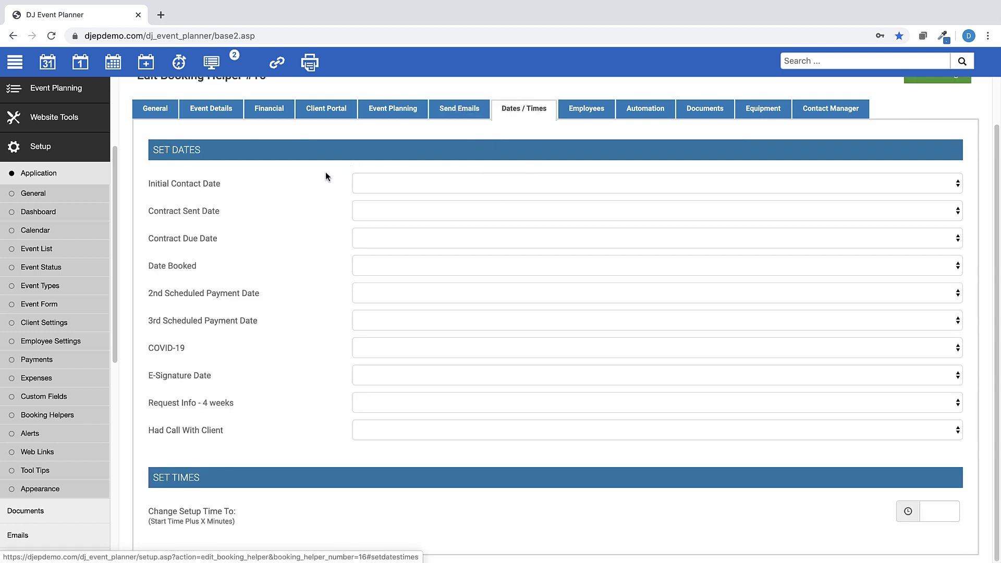
left_click(390, 186)
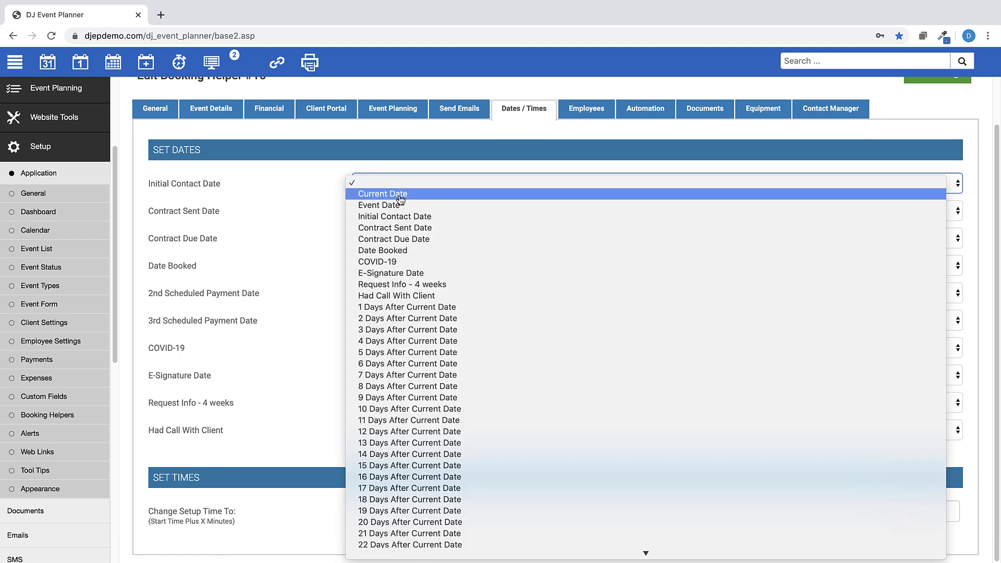
scroll(438, 388, "down", 5)
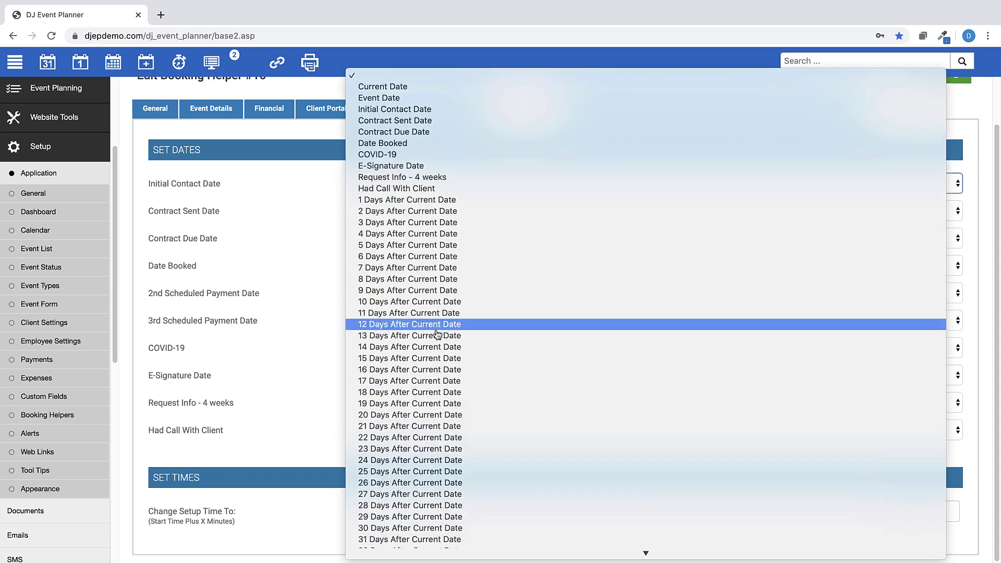
scroll(480, 490, "down", 7)
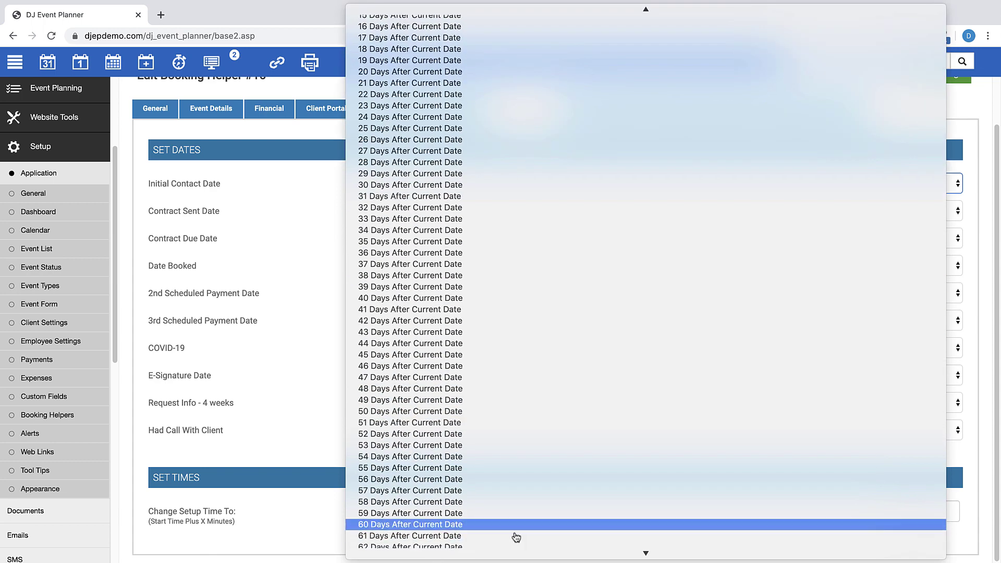
scroll(713, 261, "up", 6)
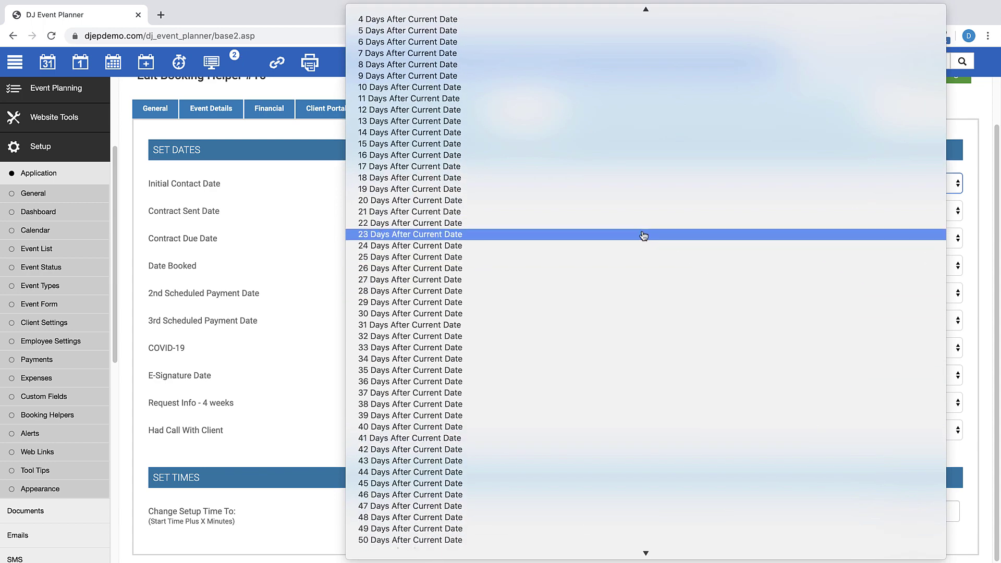
left_click(293, 187)
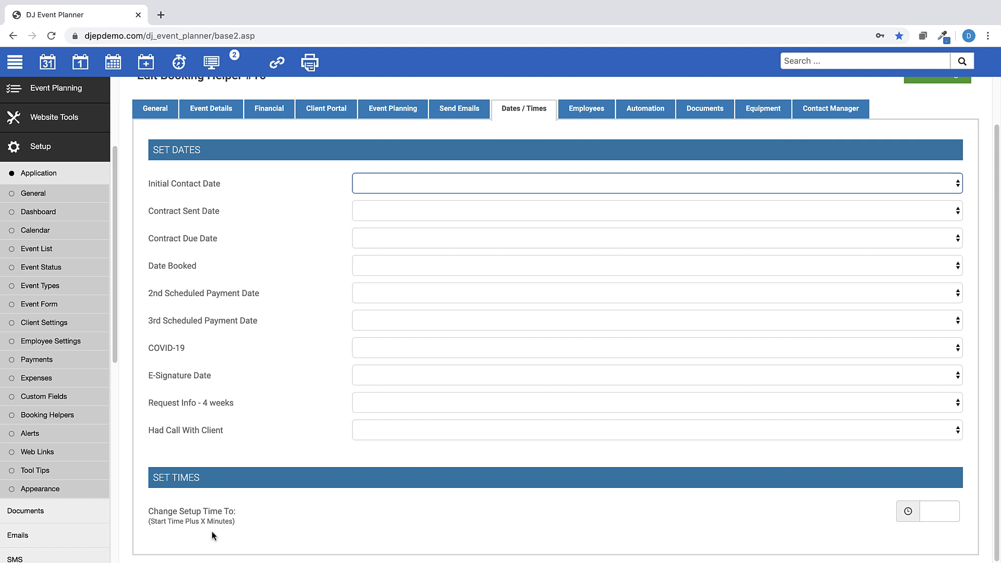
left_click(929, 516)
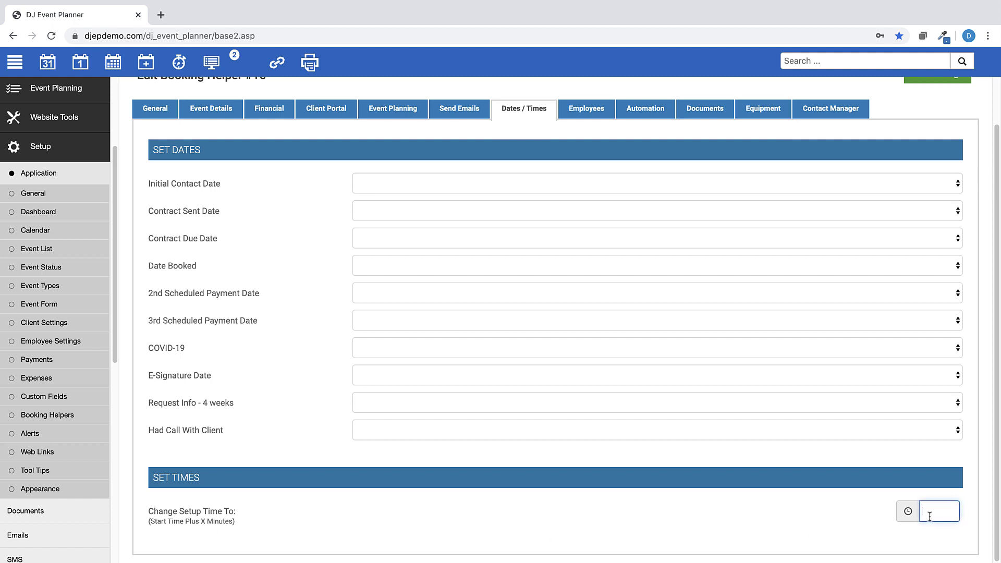
type("60")
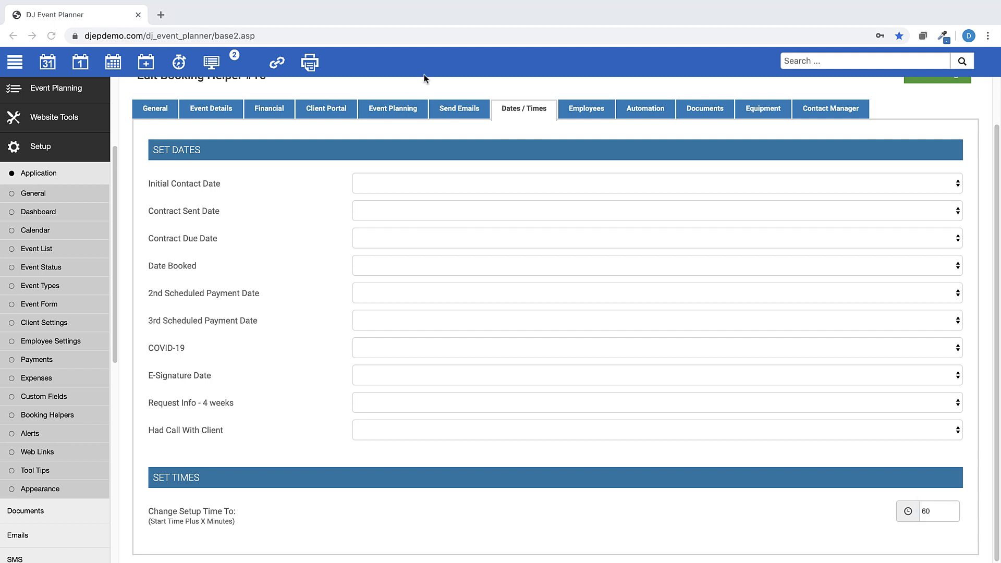
- On the Employees tab, check the salesperson, position and role lists, leaving all blank
left_click(599, 108)
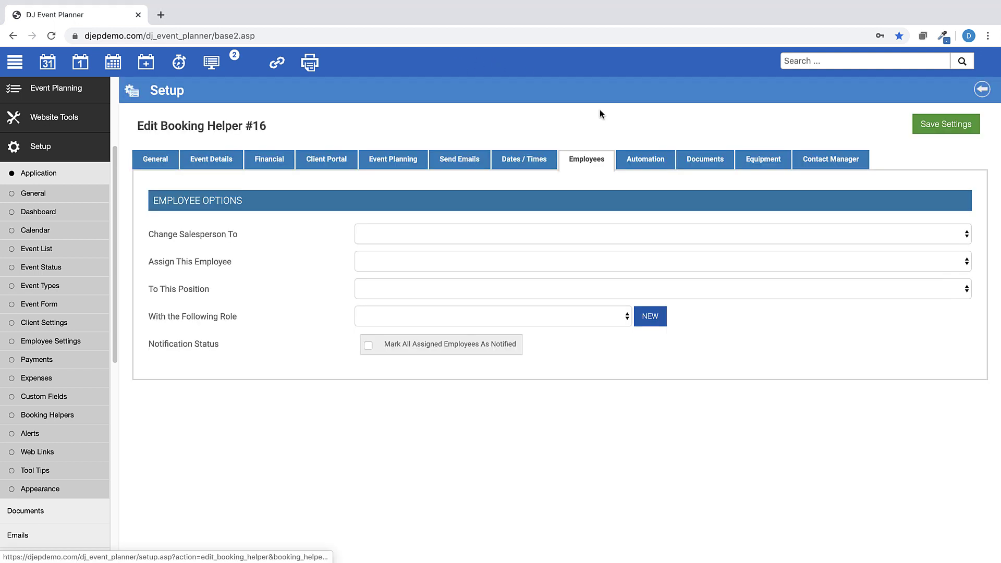
left_click(435, 237)
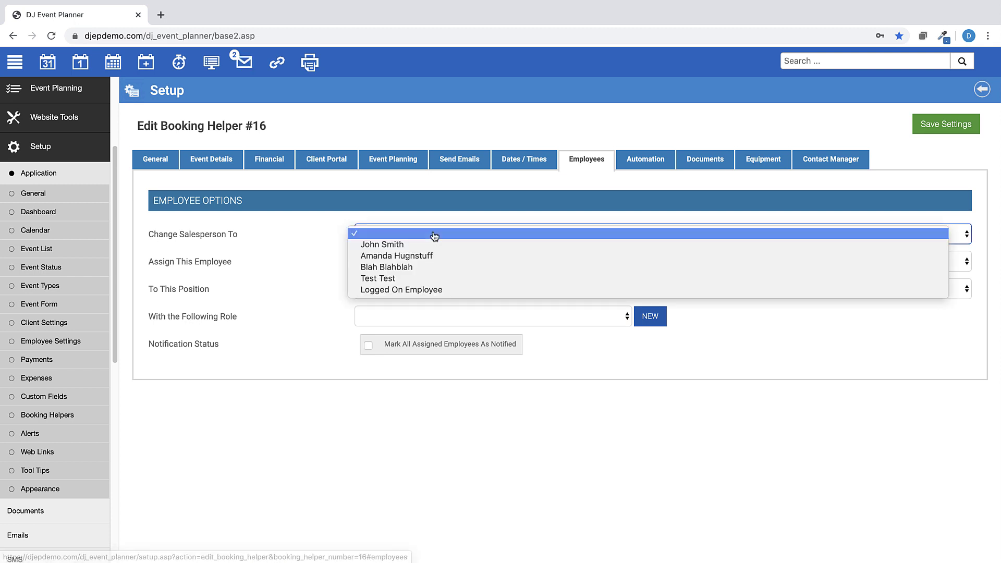
left_click(308, 241)
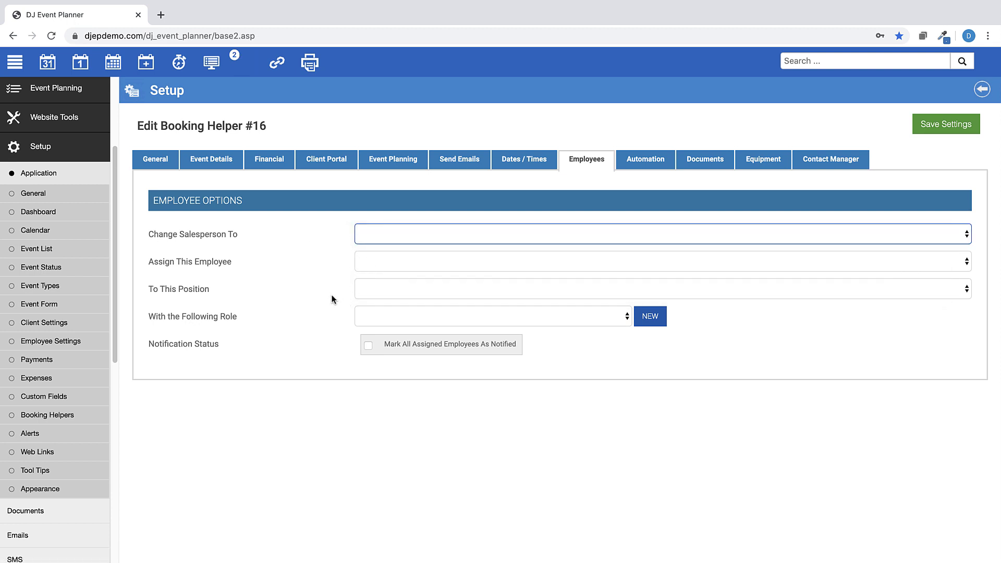
left_click(415, 299)
left_click(304, 281)
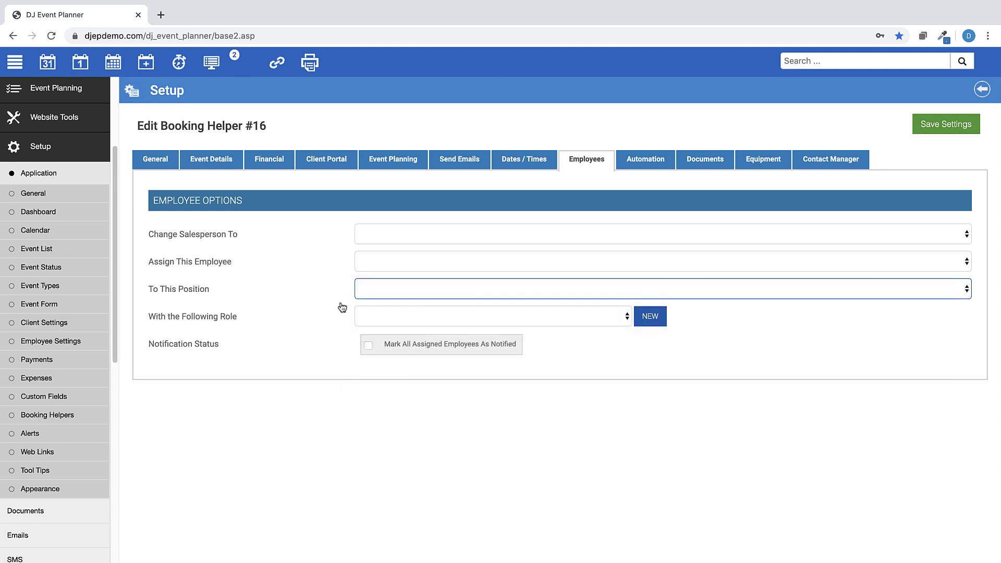
left_click(453, 321)
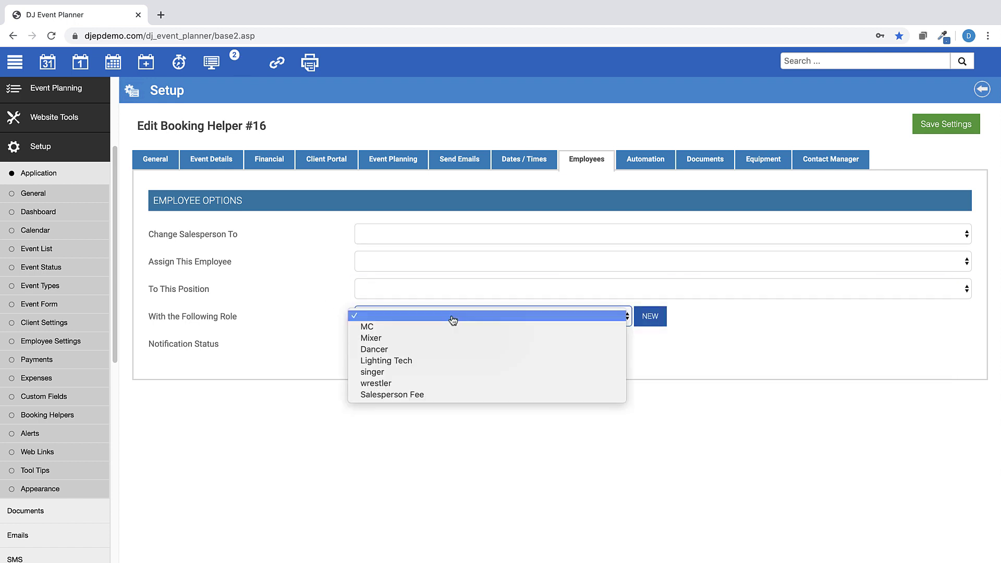
left_click(321, 319)
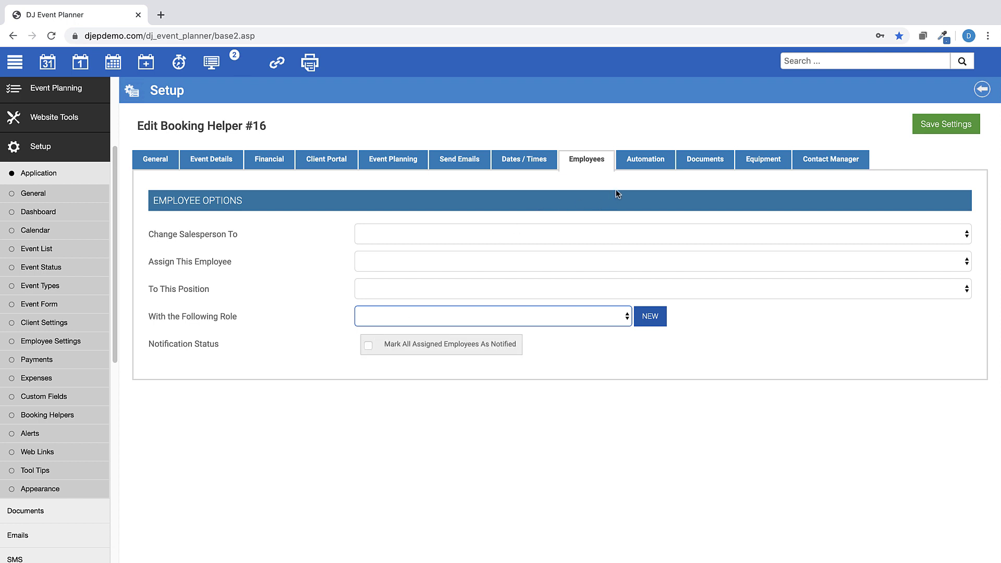
- Bring up the Automation tab and review its new-event trigger settings
left_click(654, 166)
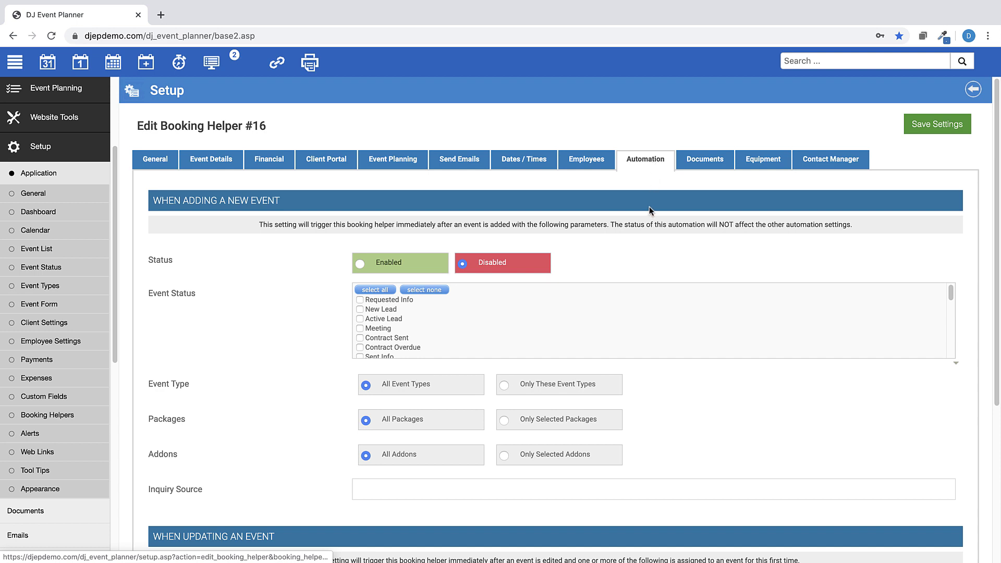
scroll(580, 257, "down", 2)
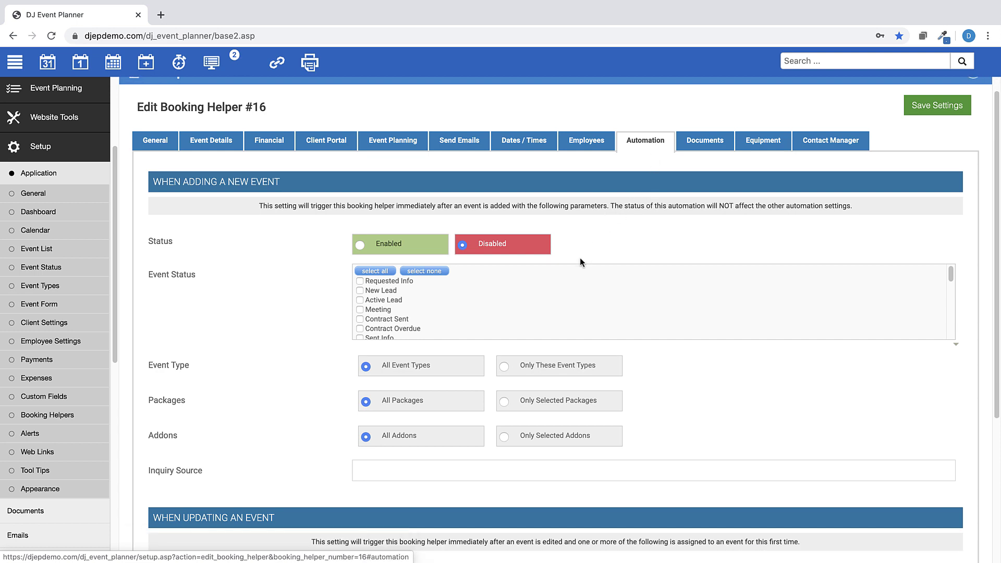
scroll(553, 258, "down", 1)
scroll(546, 260, "up", 1)
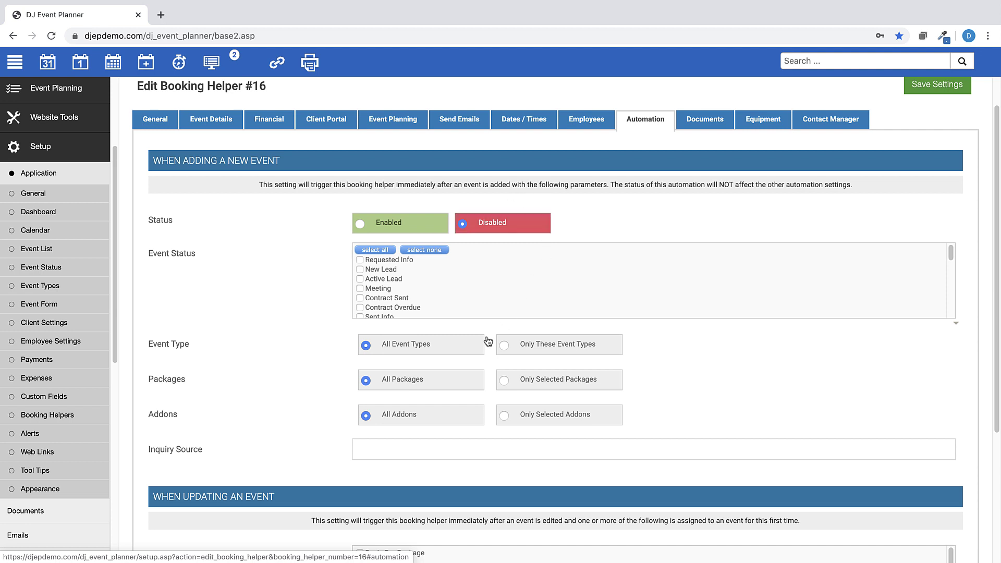
scroll(390, 446, "down", 1)
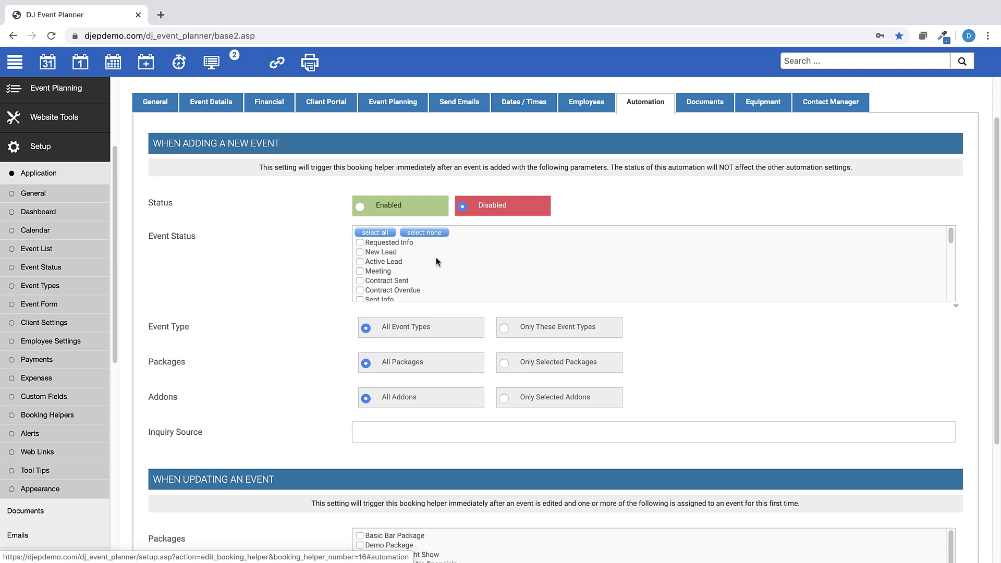
scroll(465, 249, "down", 5)
scroll(466, 250, "down", 3)
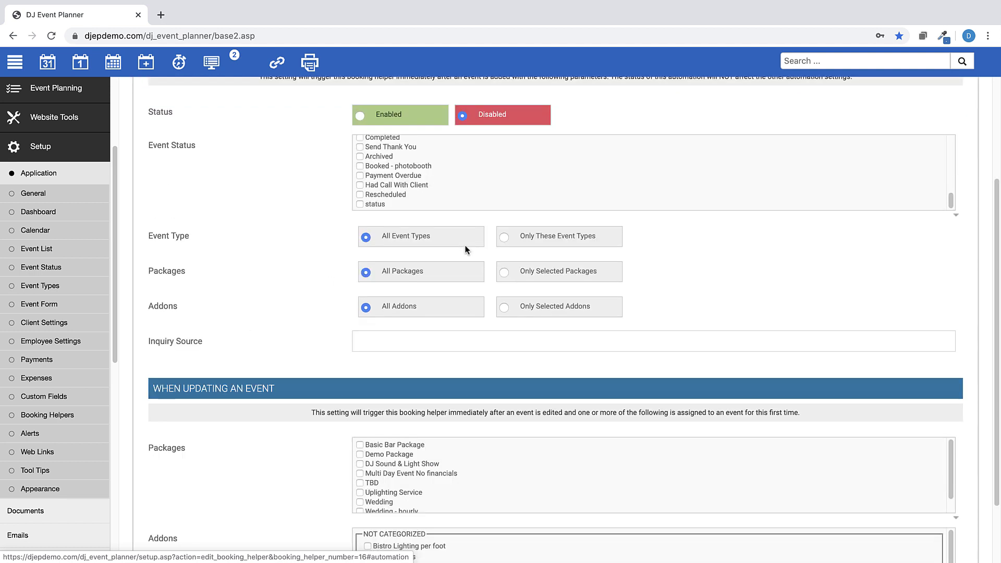
- Restrict triggering to Only These Event Types, Only Selected Packages and Only Selected Addons
left_click(504, 238)
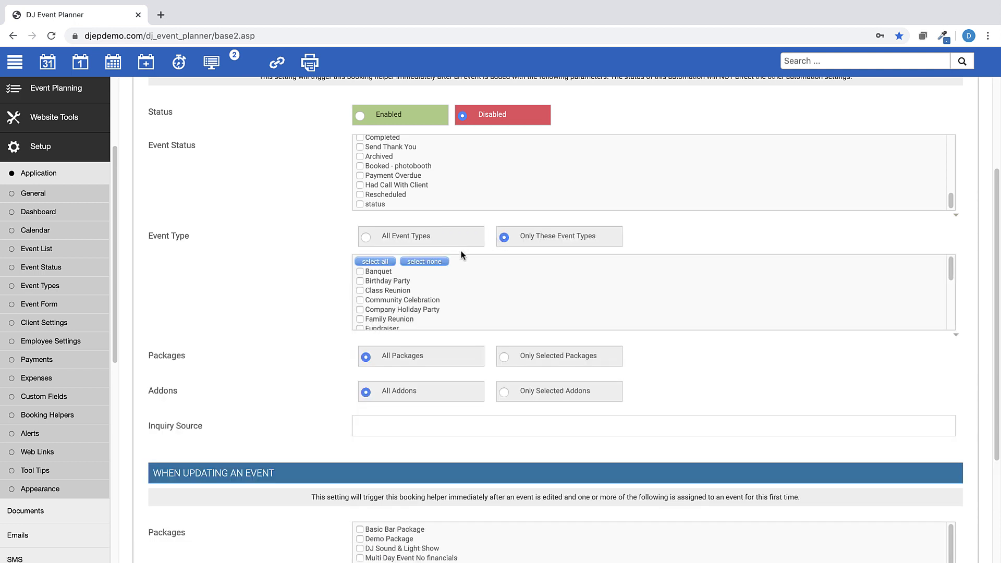
left_click(503, 358)
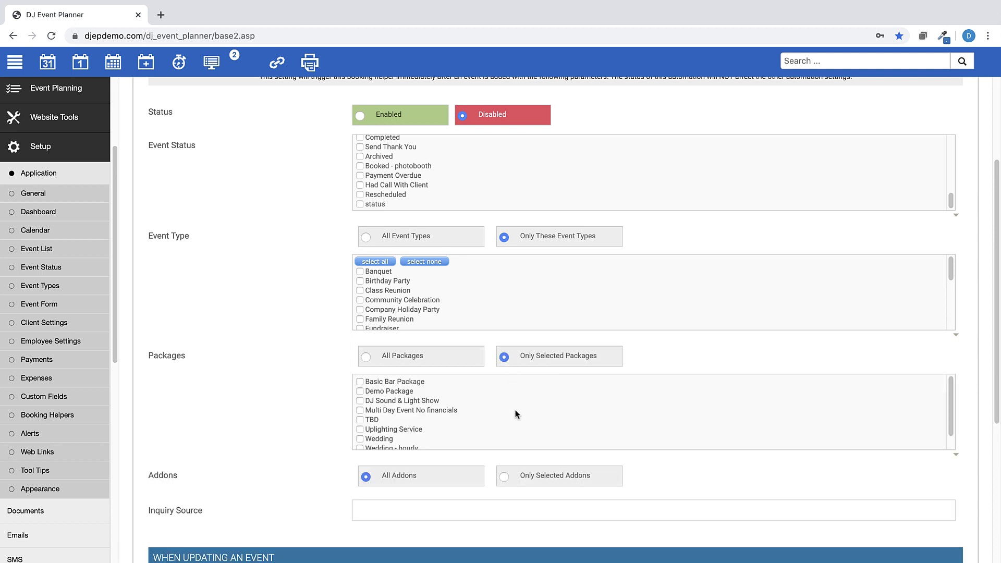
scroll(515, 414, "down", 1)
left_click(505, 477)
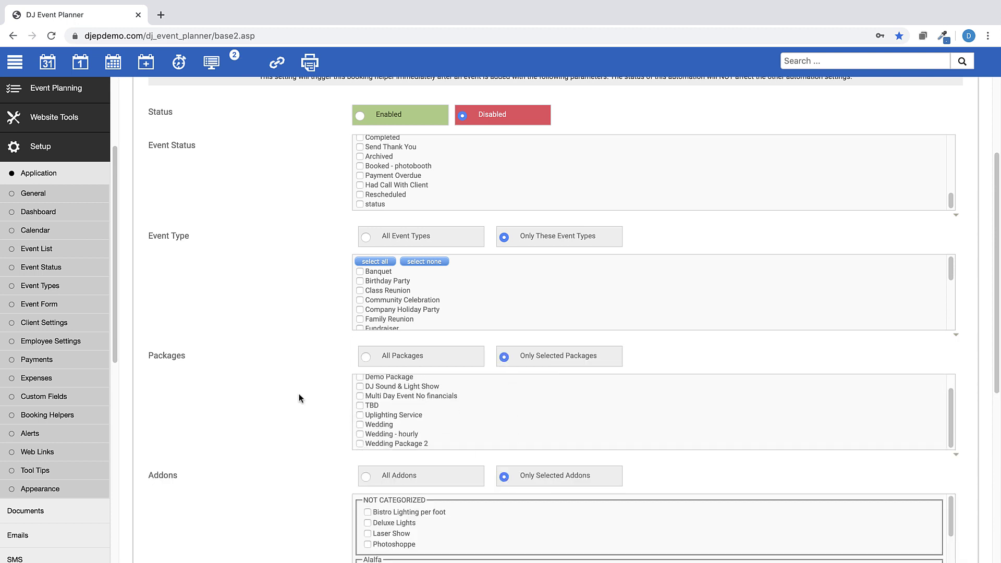
scroll(268, 383, "down", 5)
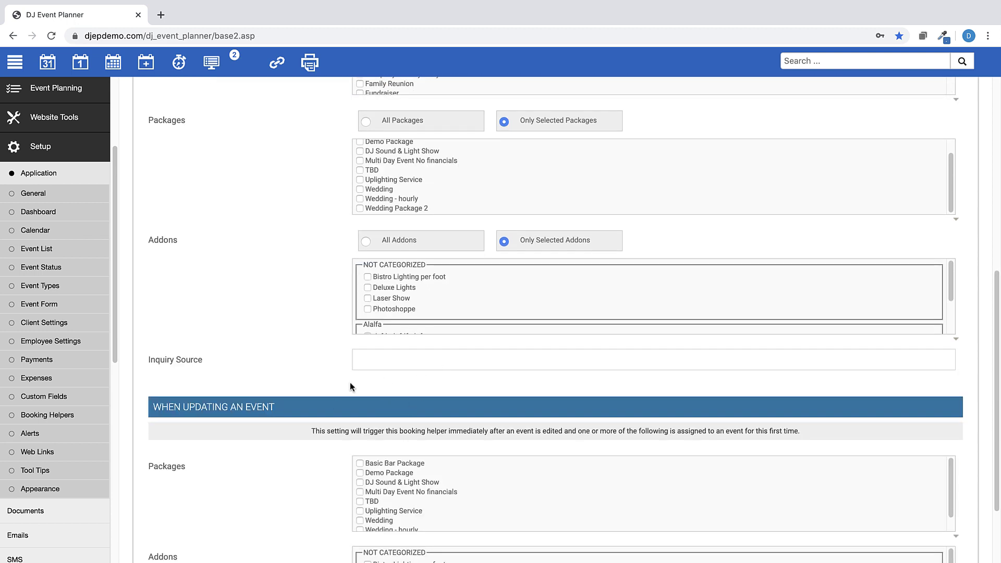
scroll(314, 400, "down", 2)
scroll(313, 400, "down", 1)
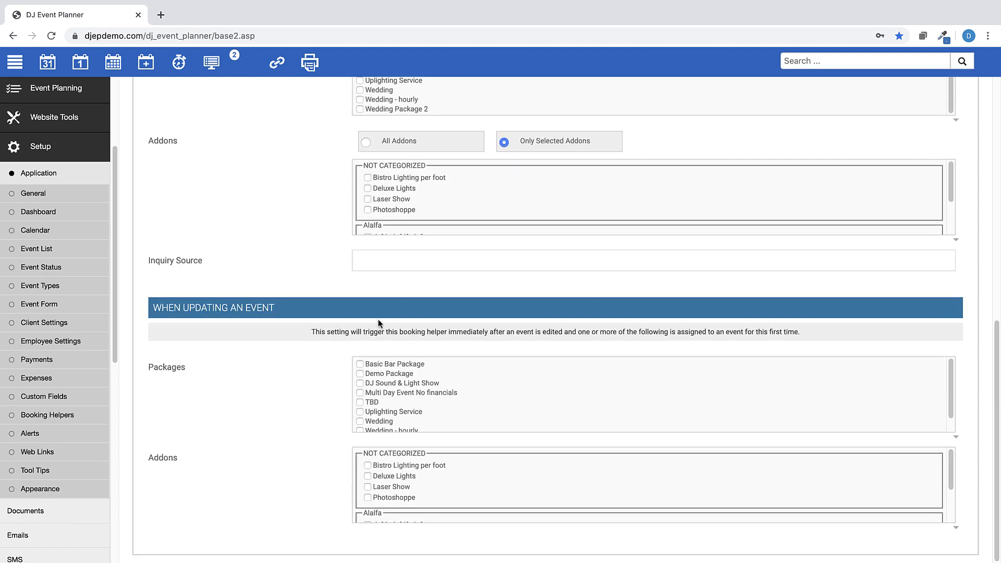
scroll(470, 395, "down", 1)
scroll(471, 395, "up", 1)
scroll(438, 472, "down", 1)
scroll(438, 472, "up", 1)
scroll(279, 373, "up", 10)
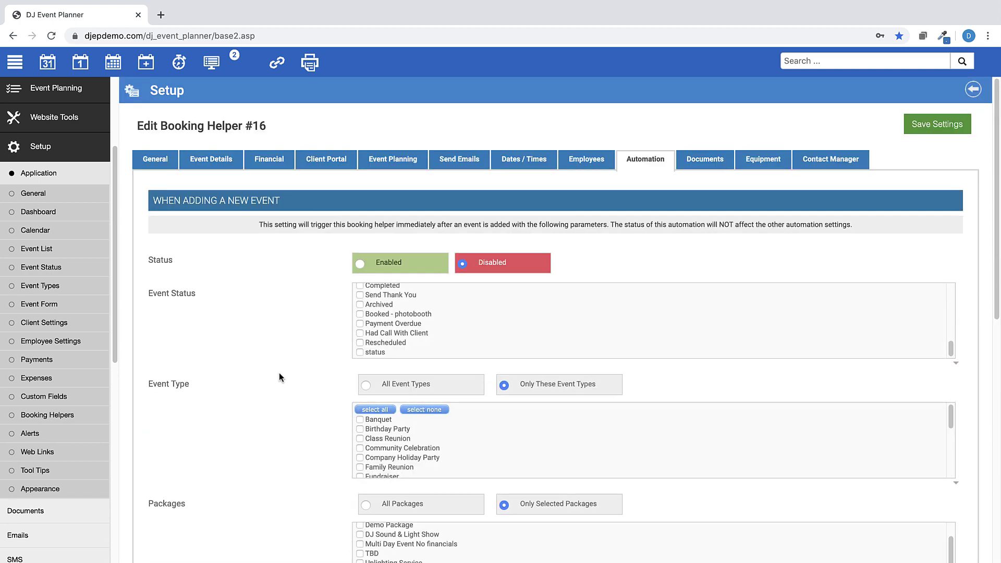
- Leave Save Document empty on the Documents tab and bring up the Equipment settings
left_click(703, 166)
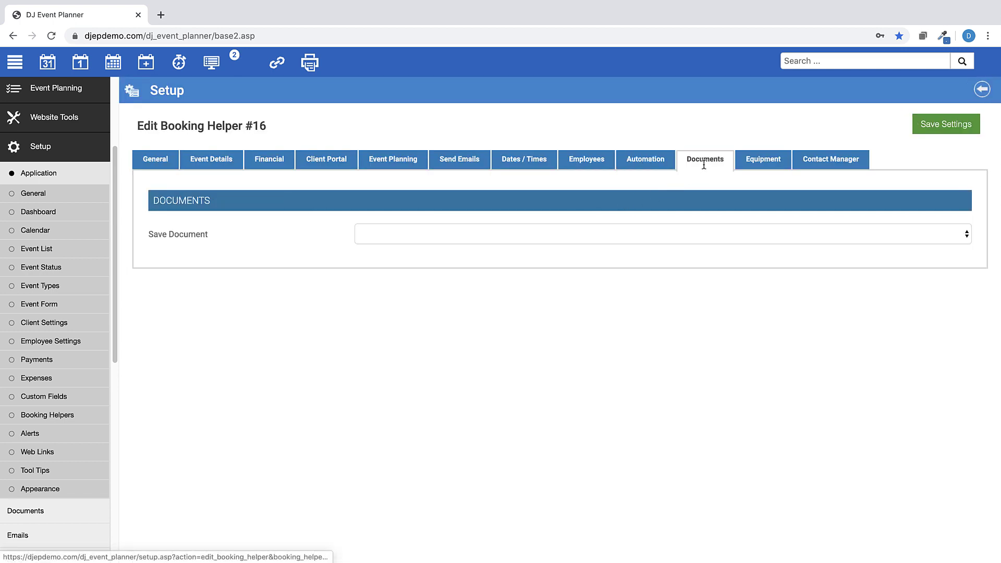
left_click(604, 239)
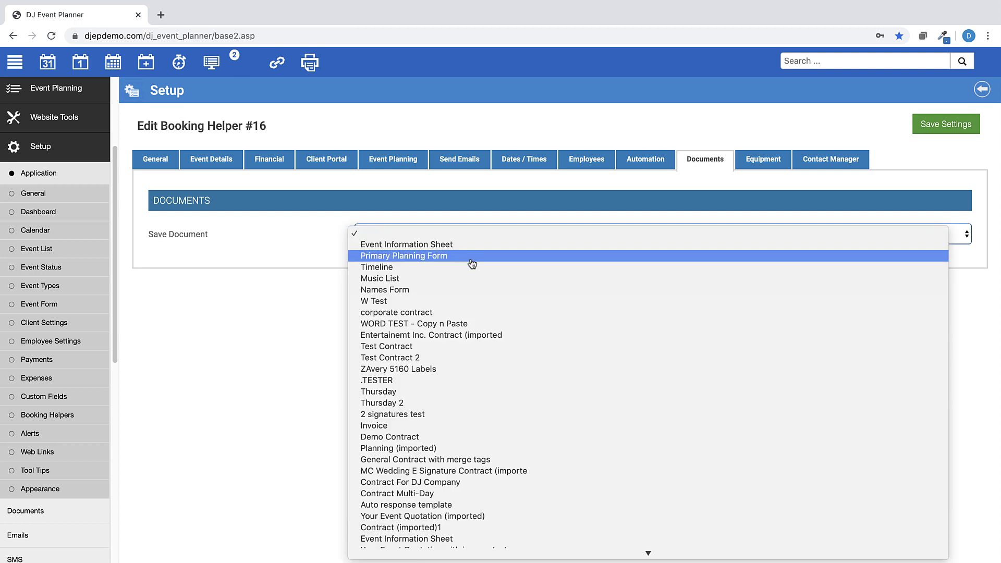
left_click(398, 180)
left_click(764, 163)
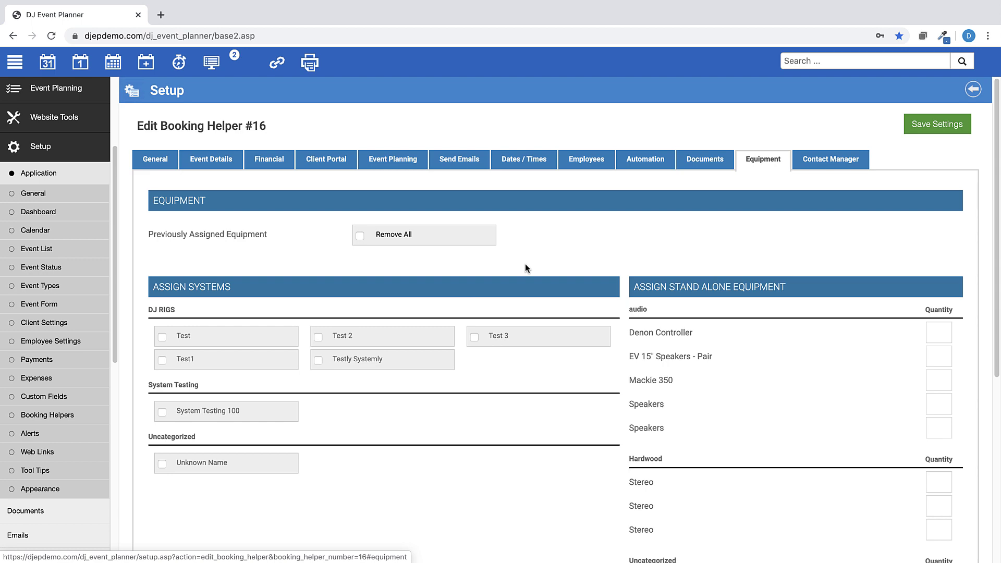
scroll(525, 268, "down", 5)
scroll(525, 268, "up", 5)
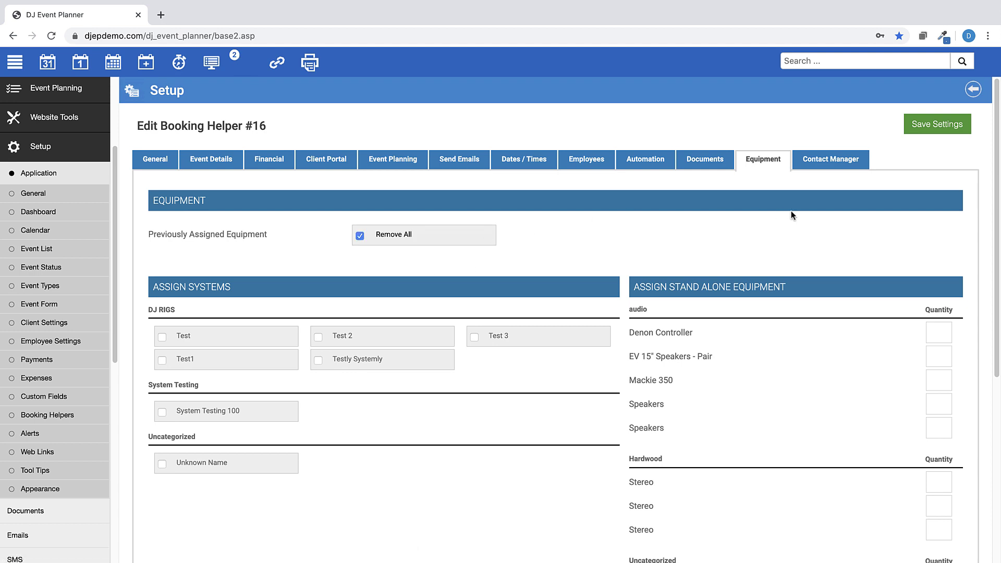
- Show Booking Helper #16's Contact Manager options and check the Date row's Equal To/Before/After and date choices
left_click(849, 164)
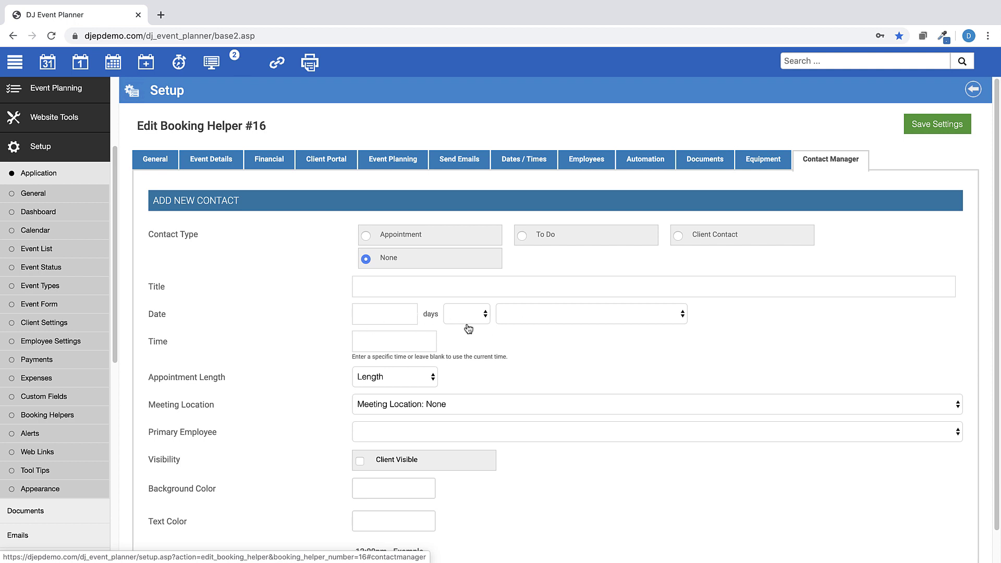
left_click(488, 318)
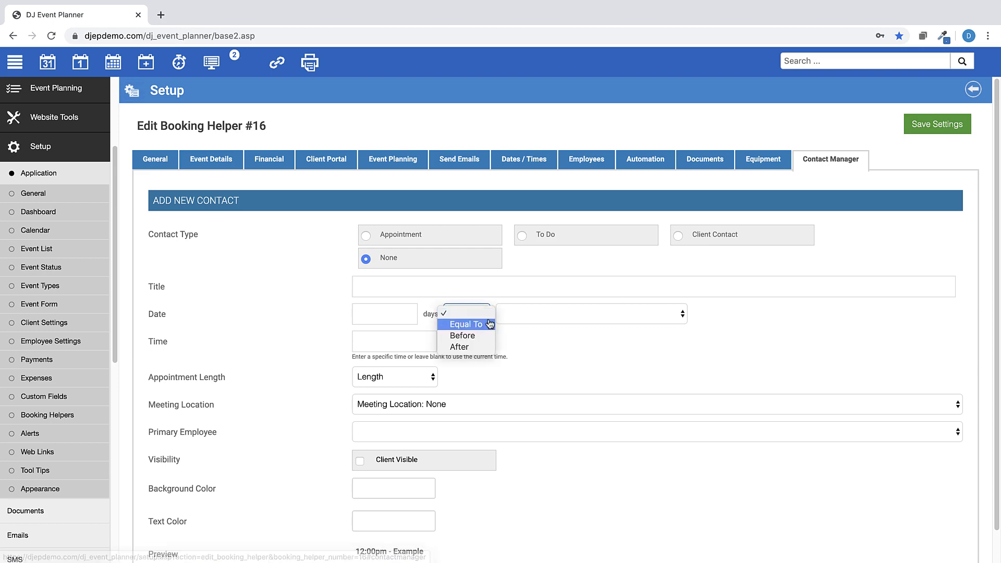
left_click(534, 335)
left_click(540, 319)
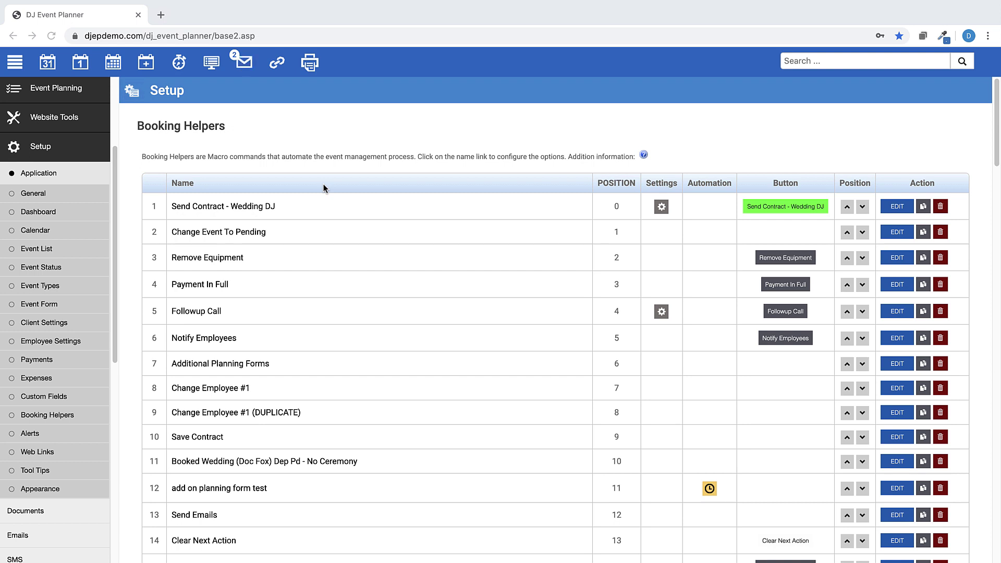
- Open the Send Contract - Wedding DJ helper's settings and scroll through them
left_click(218, 208)
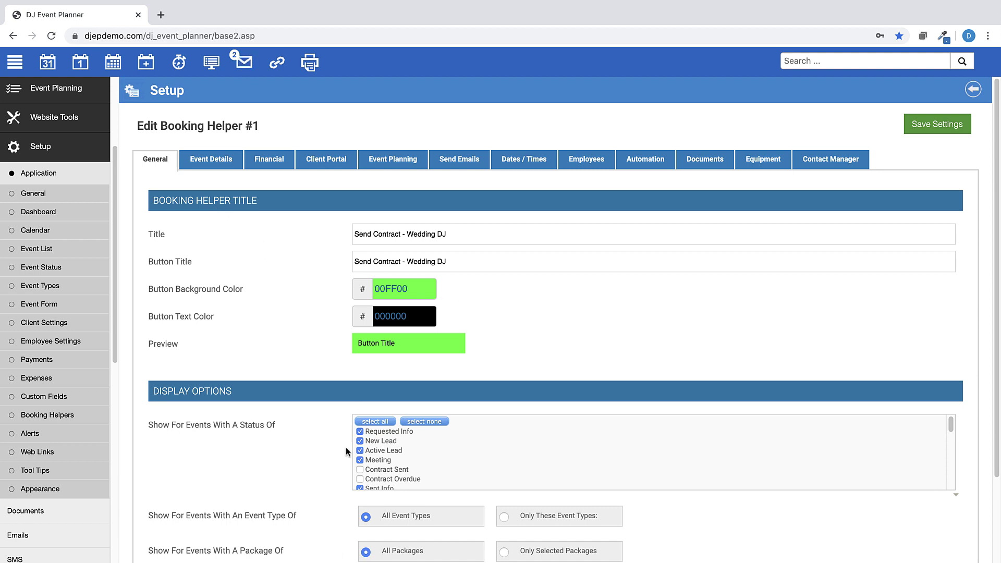
scroll(324, 425, "down", 1)
scroll(452, 412, "down", 5)
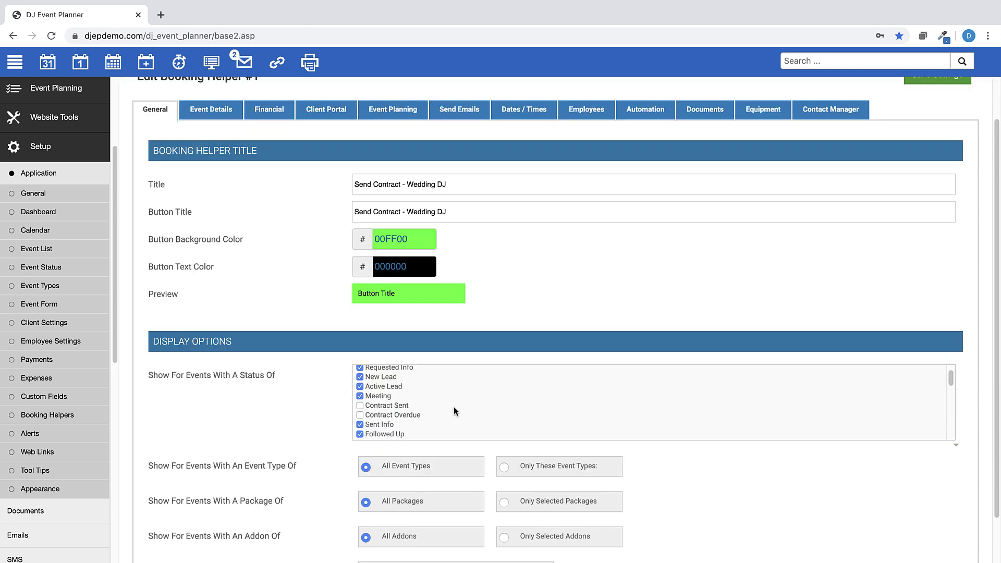
scroll(452, 412, "up", 5)
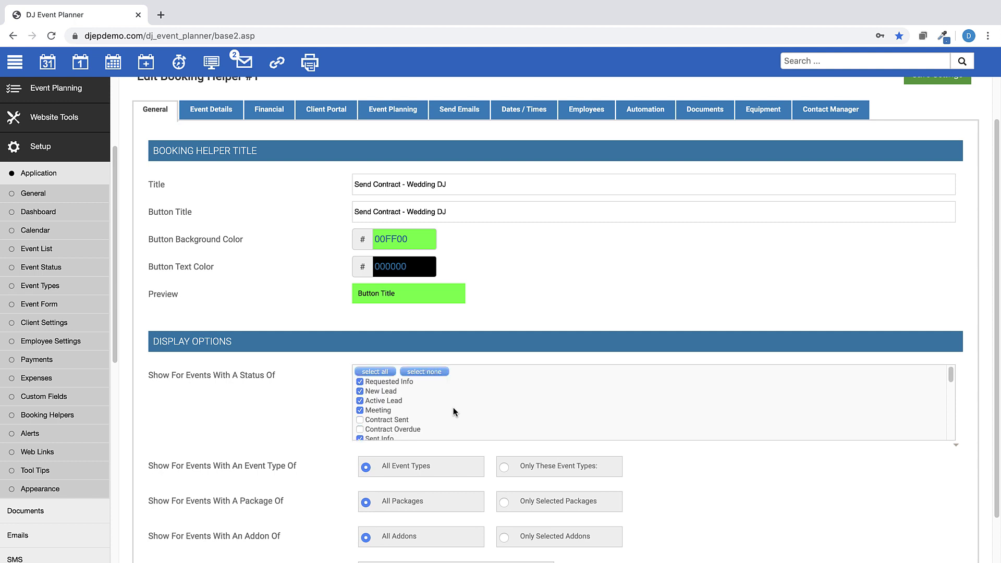
scroll(282, 282, "up", 1)
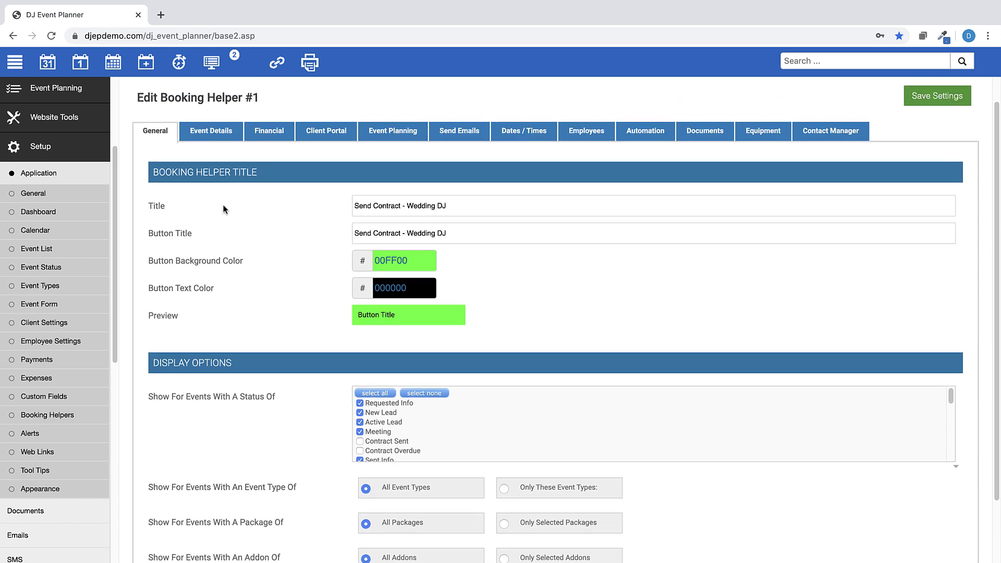
- Review the helper's status, email and date settings, then go to the Events List
left_click(219, 134)
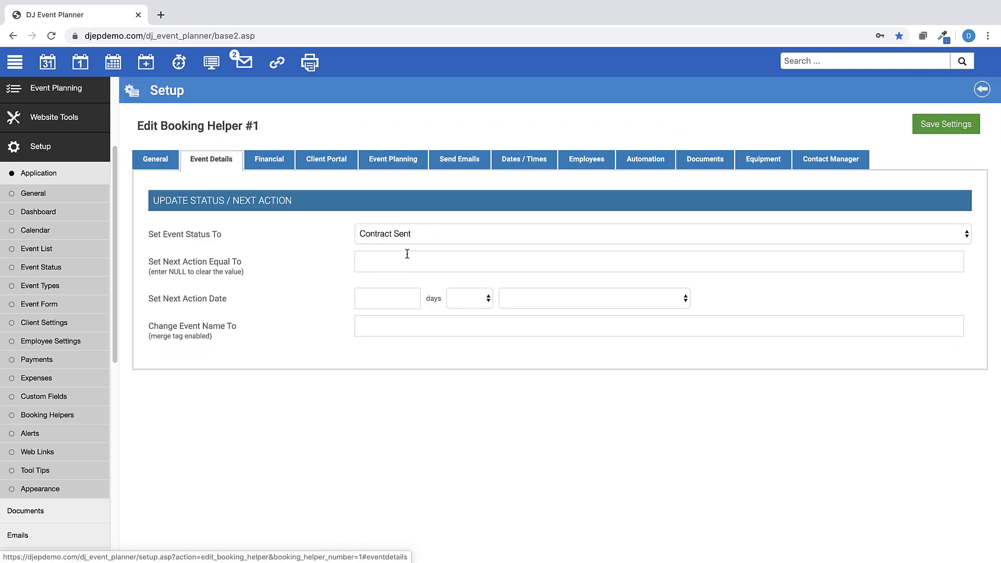
left_click(457, 164)
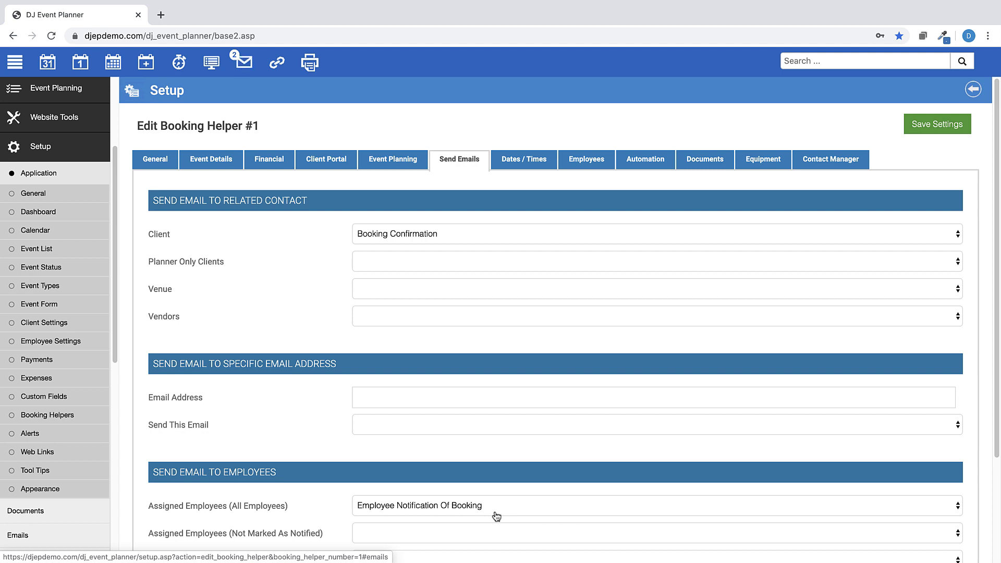
left_click(529, 161)
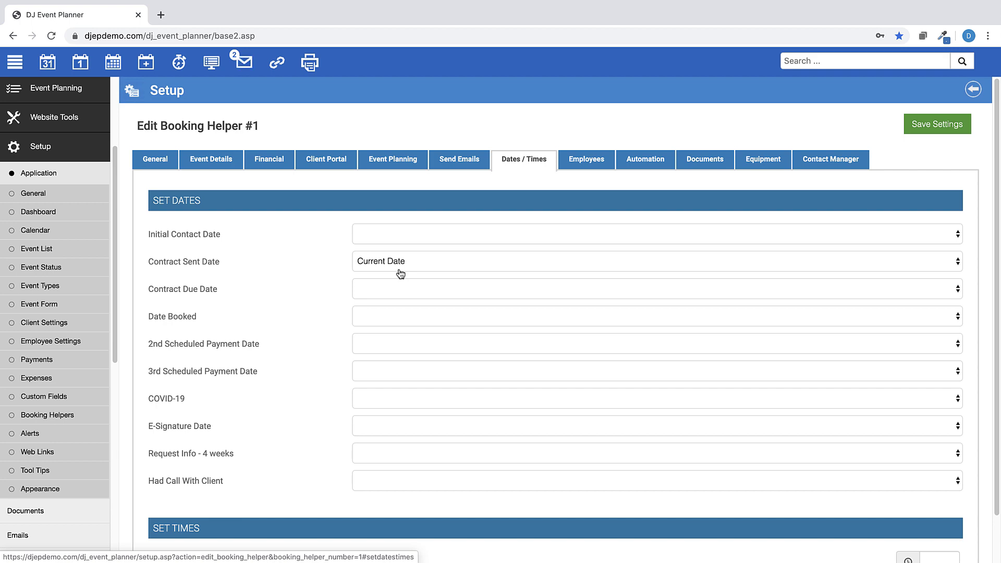
left_click(212, 68)
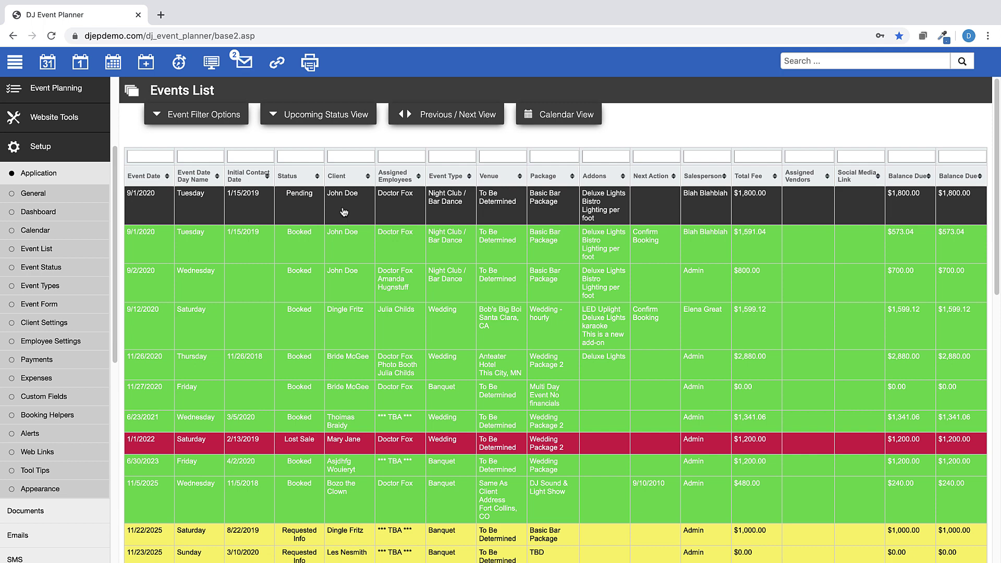
- Open the pending 9/1/2020 event and list its available booking helpers
left_click(343, 210)
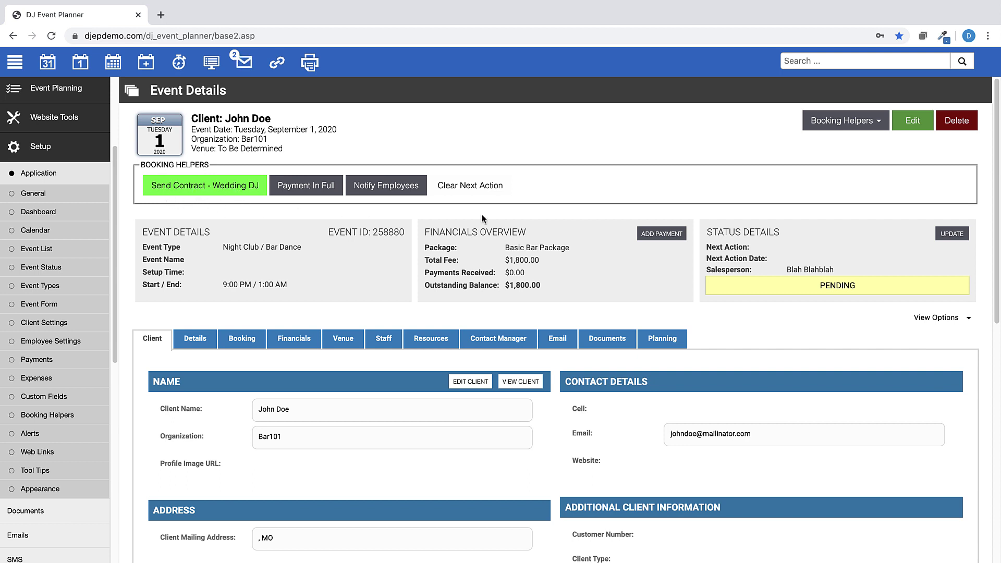
left_click(880, 123)
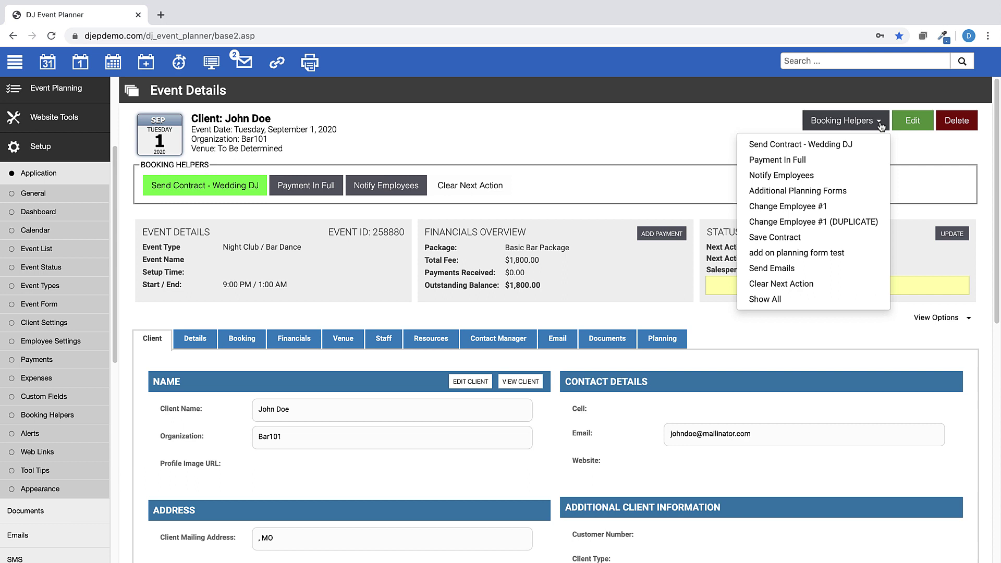
- Run Send Contract - Wedding DJ on the event and confirm, marking it Contract Sent
left_click(850, 146)
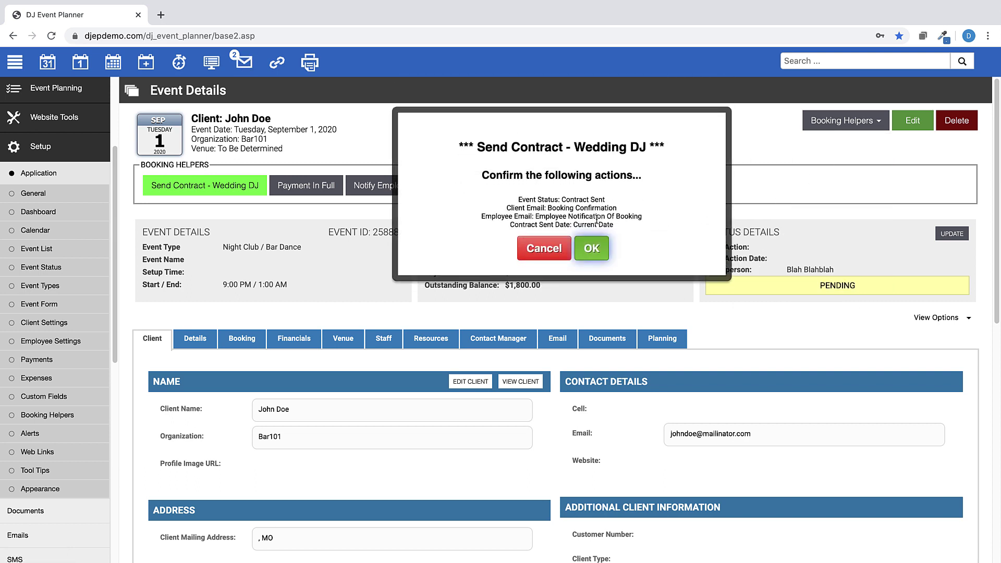
left_click(601, 255)
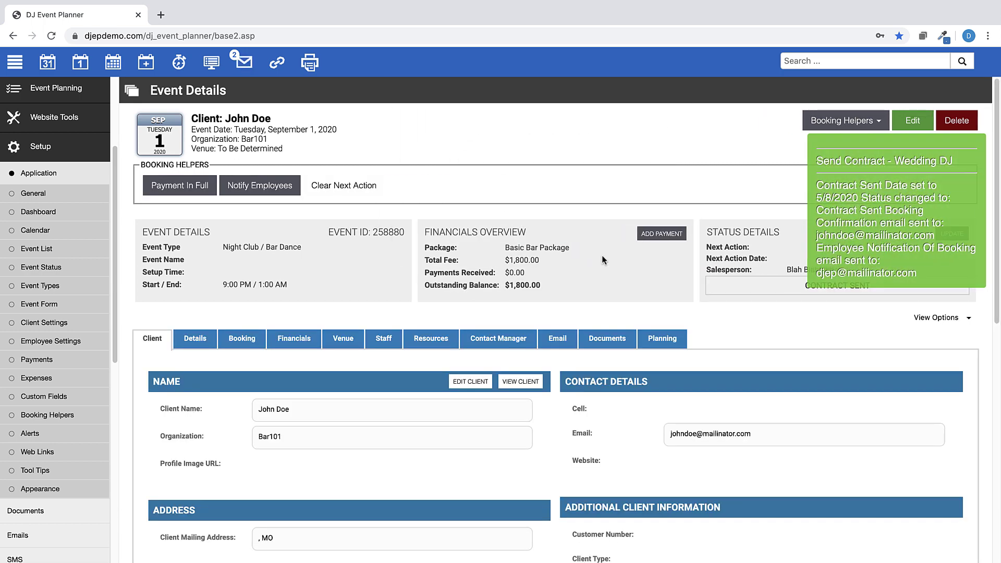